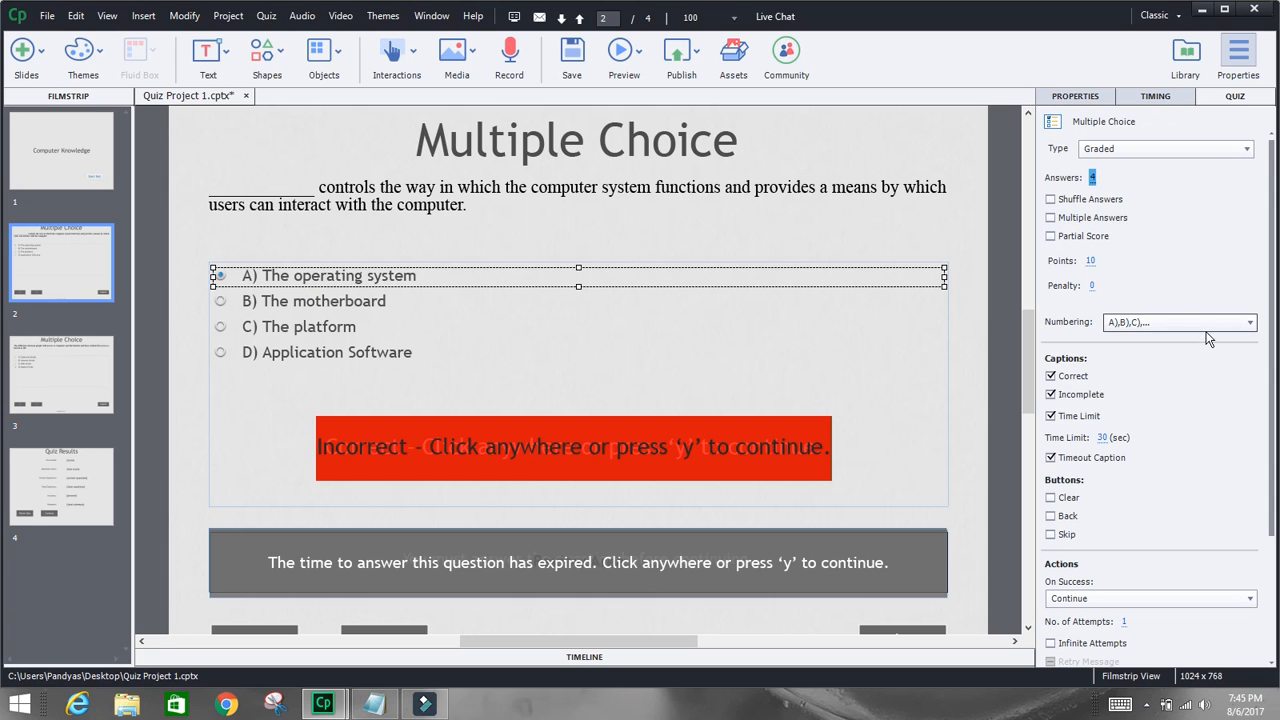
- Switch the answer numbering on slide 2 to 1.,2.,3.,... and return it to A),B),C),..
{"action": "left_click", "coordinate": [1180, 322]}
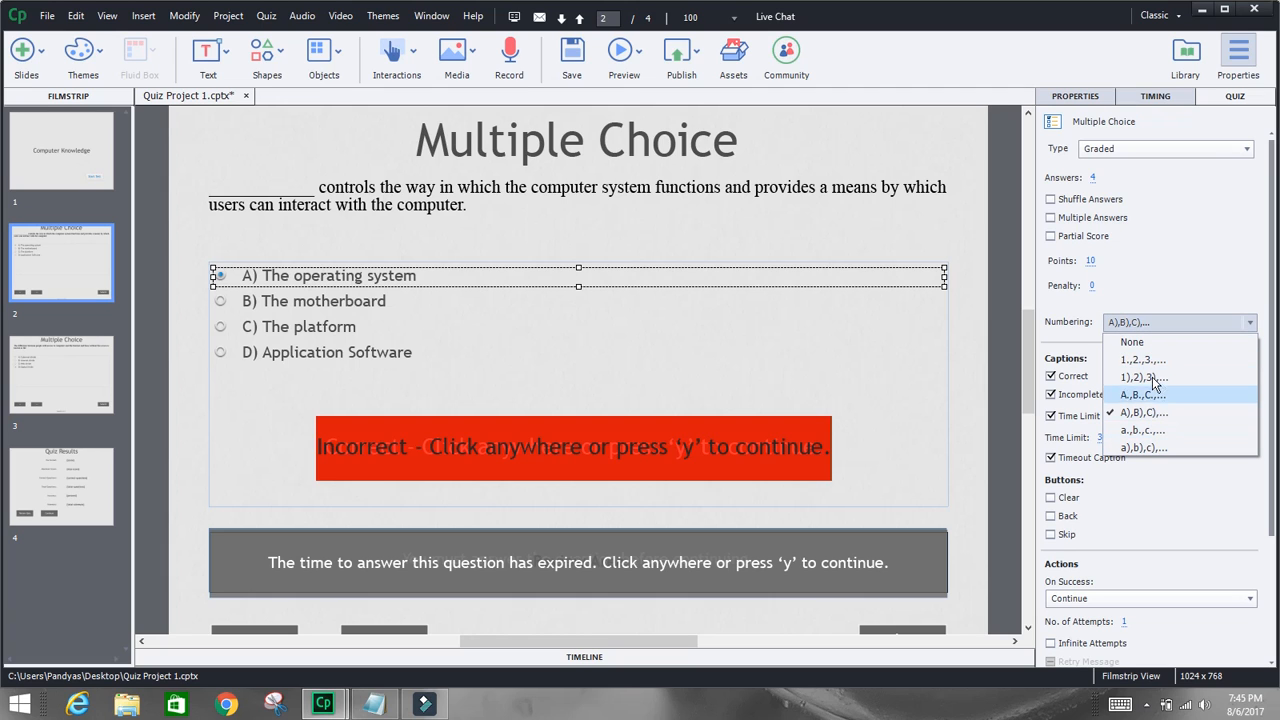
{"action": "left_click", "coordinate": [1148, 361]}
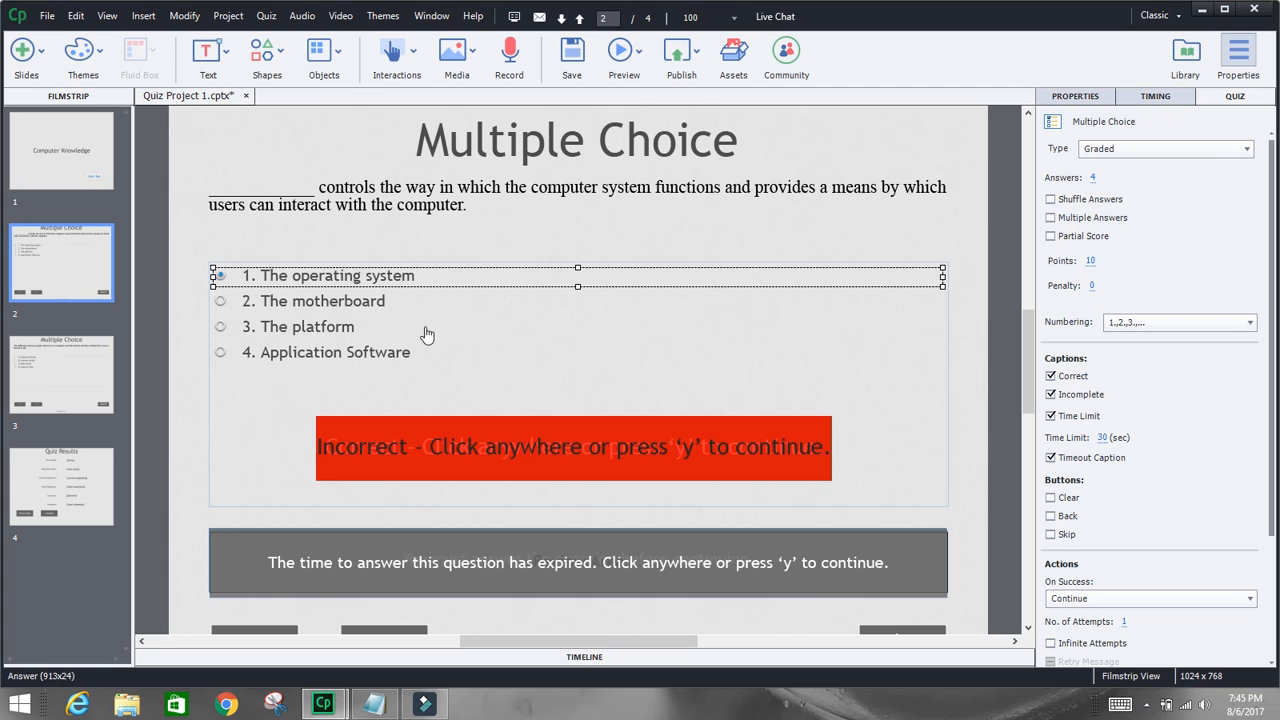
{"action": "left_click", "coordinate": [1146, 324]}
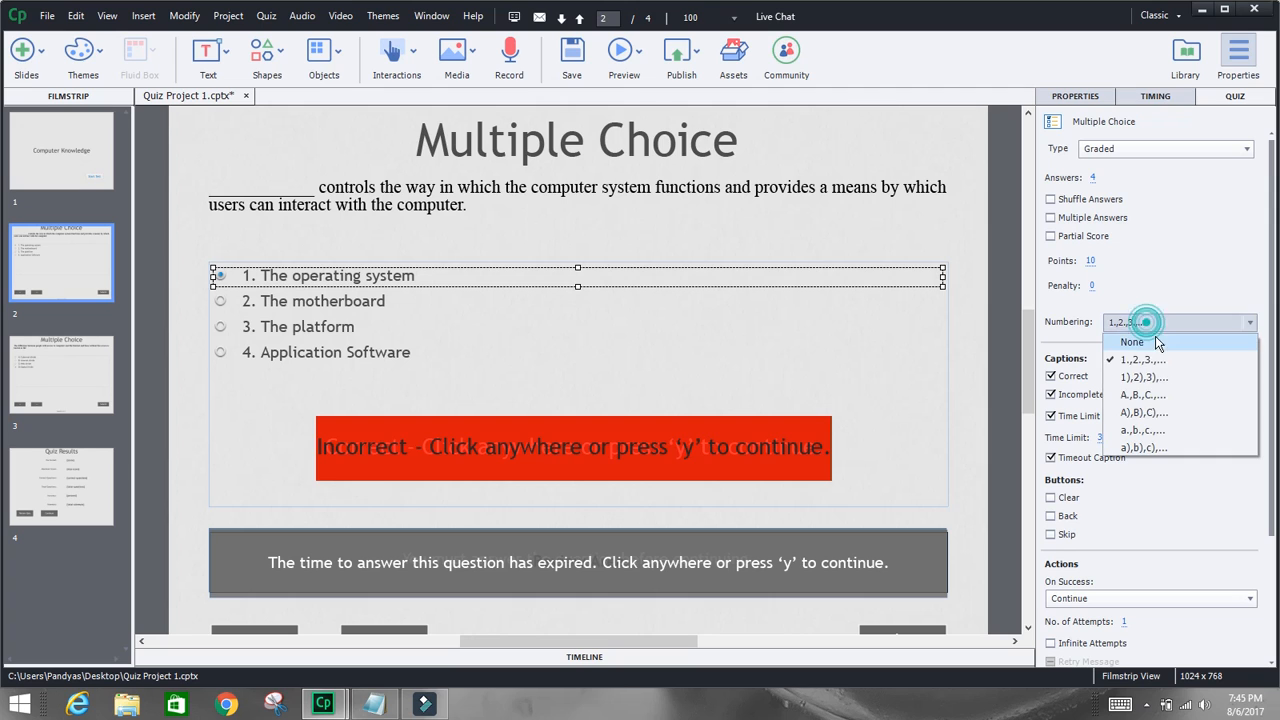
{"action": "left_click", "coordinate": [1144, 413]}
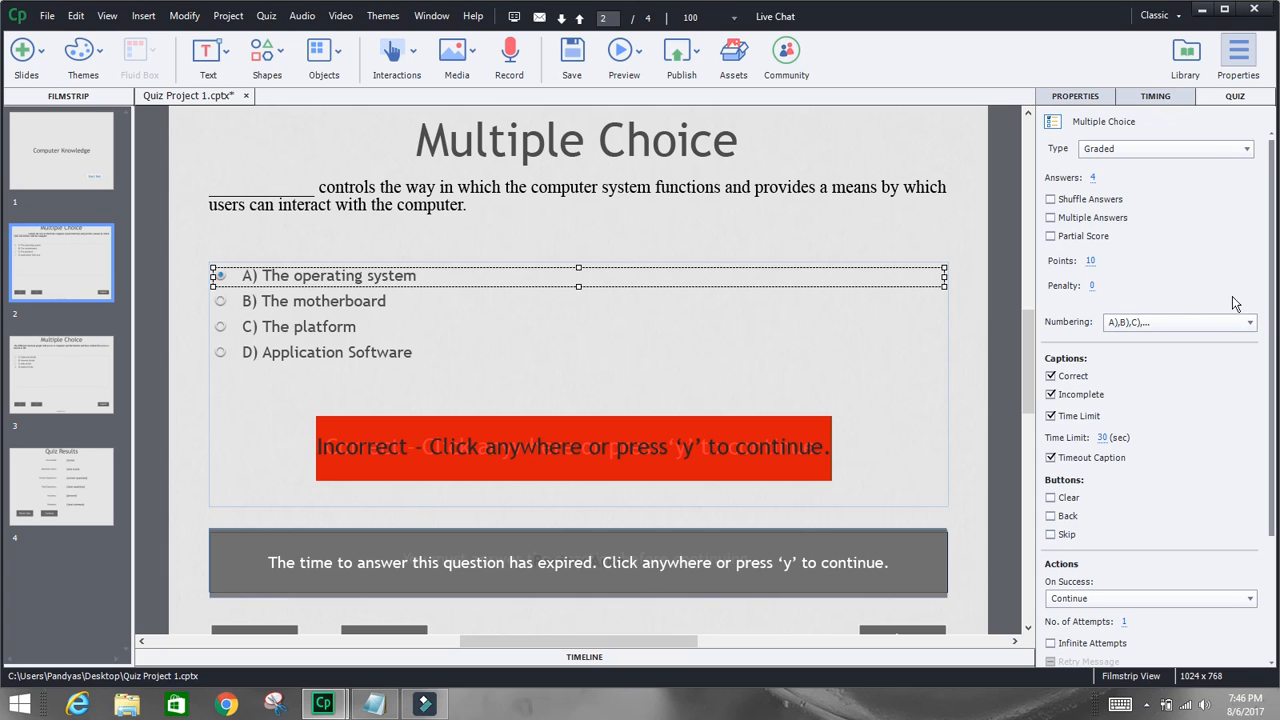
{"action": "scroll", "coordinate": [1268, 290], "scroll_direction": "down", "scroll_amount": 1}
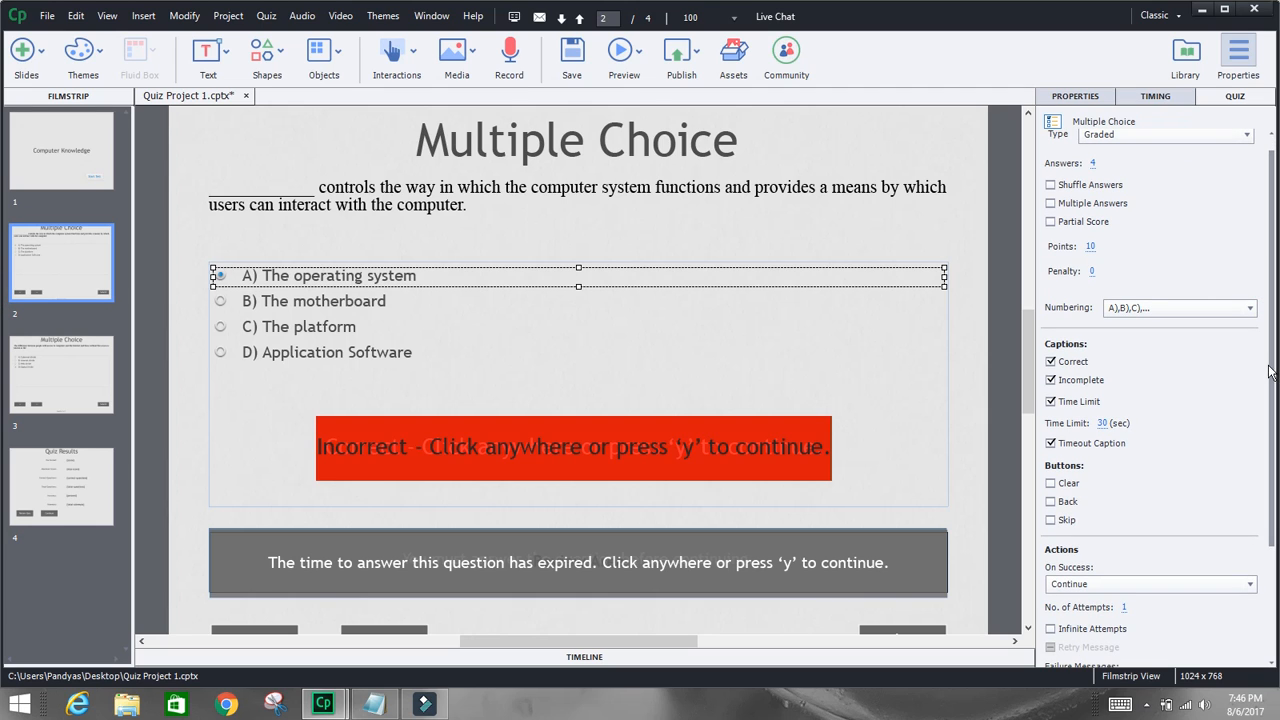
{"action": "left_click_drag", "start_coordinate": [1272, 372], "coordinate": [1273, 362]}
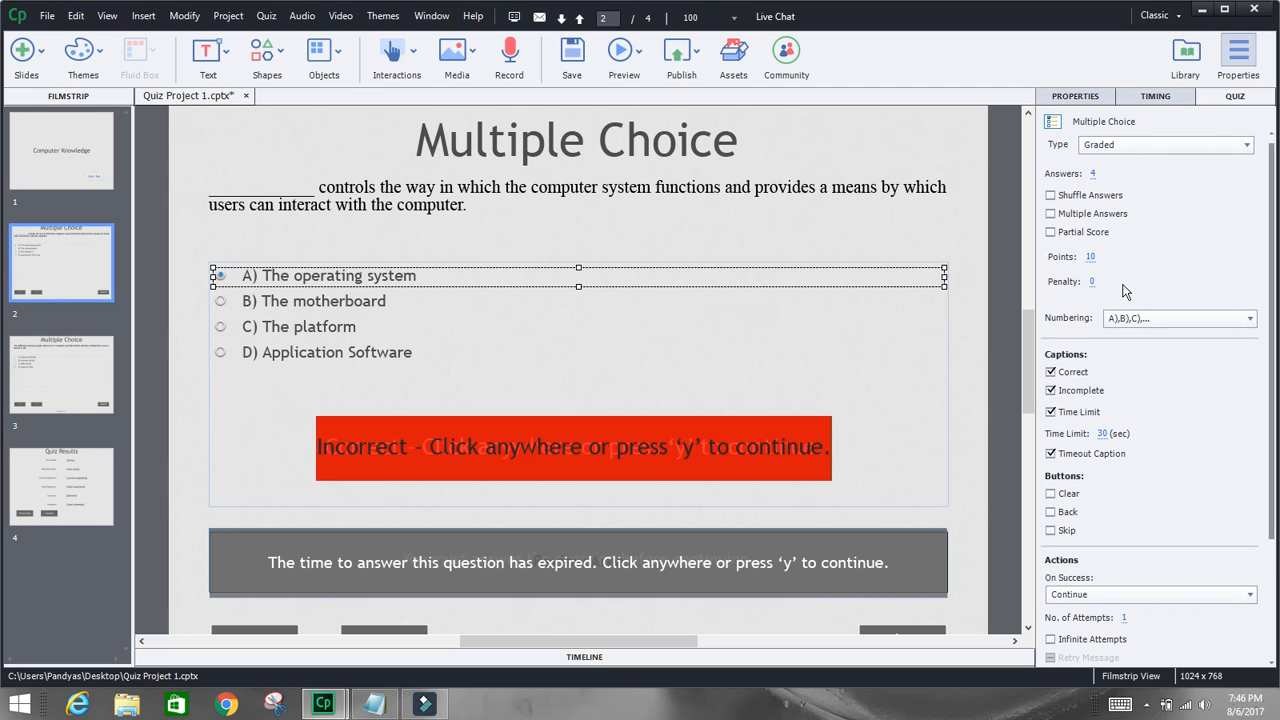
- Change the question's points to 5 and set them back to 10
{"action": "left_click", "coordinate": [1093, 258]}
{"action": "type", "text": "5"}
{"action": "left_click", "coordinate": [1198, 267]}
{"action": "left_click", "coordinate": [1092, 257]}
{"action": "type", "text": "10"}
{"action": "key", "text": "Return"}
- Set the question's time limit to 120 seconds
{"action": "left_click_drag", "start_coordinate": [1272, 293], "coordinate": [1274, 398]}
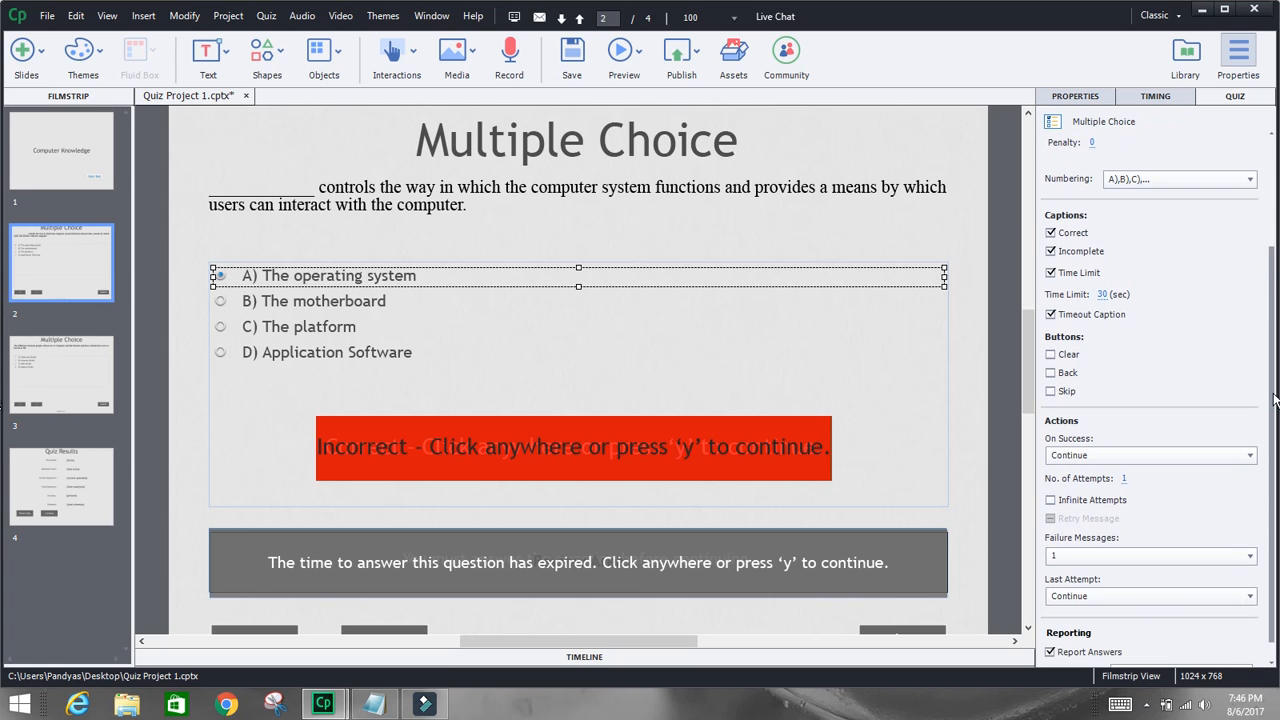
{"action": "scroll", "coordinate": [1272, 390], "scroll_direction": "up", "scroll_amount": 4}
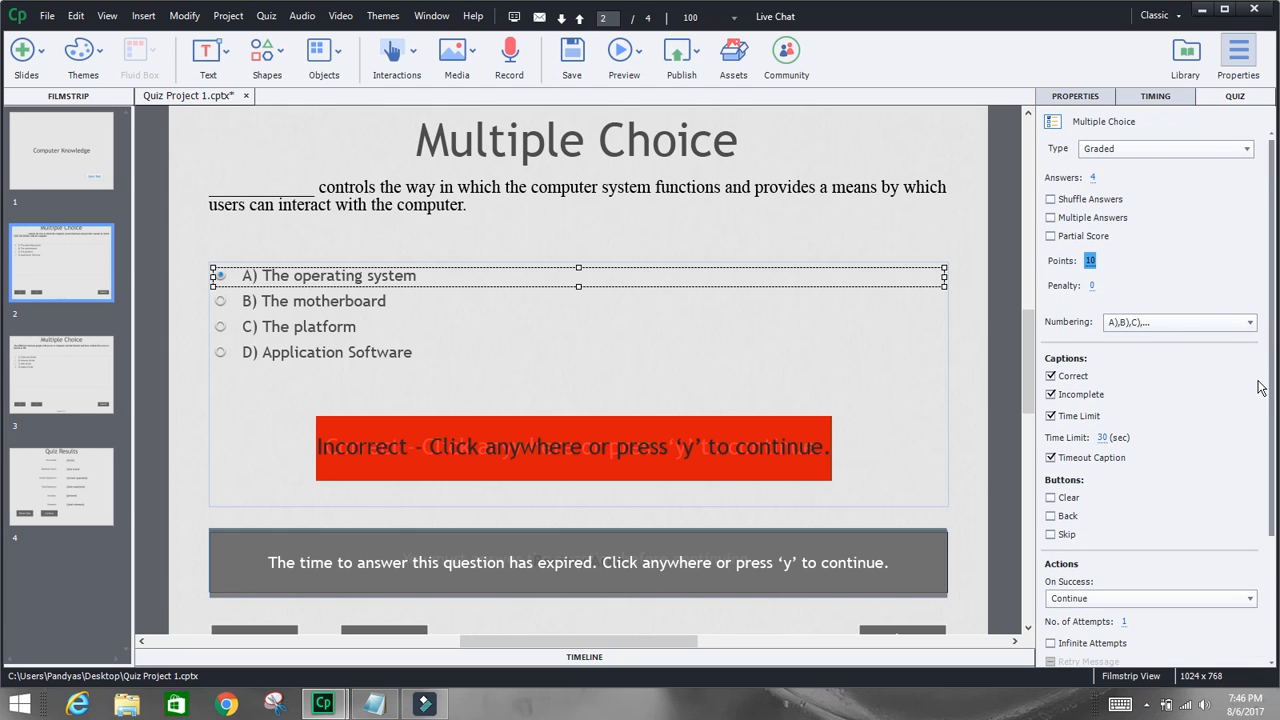
{"action": "left_click_drag", "start_coordinate": [1274, 378], "coordinate": [1273, 445]}
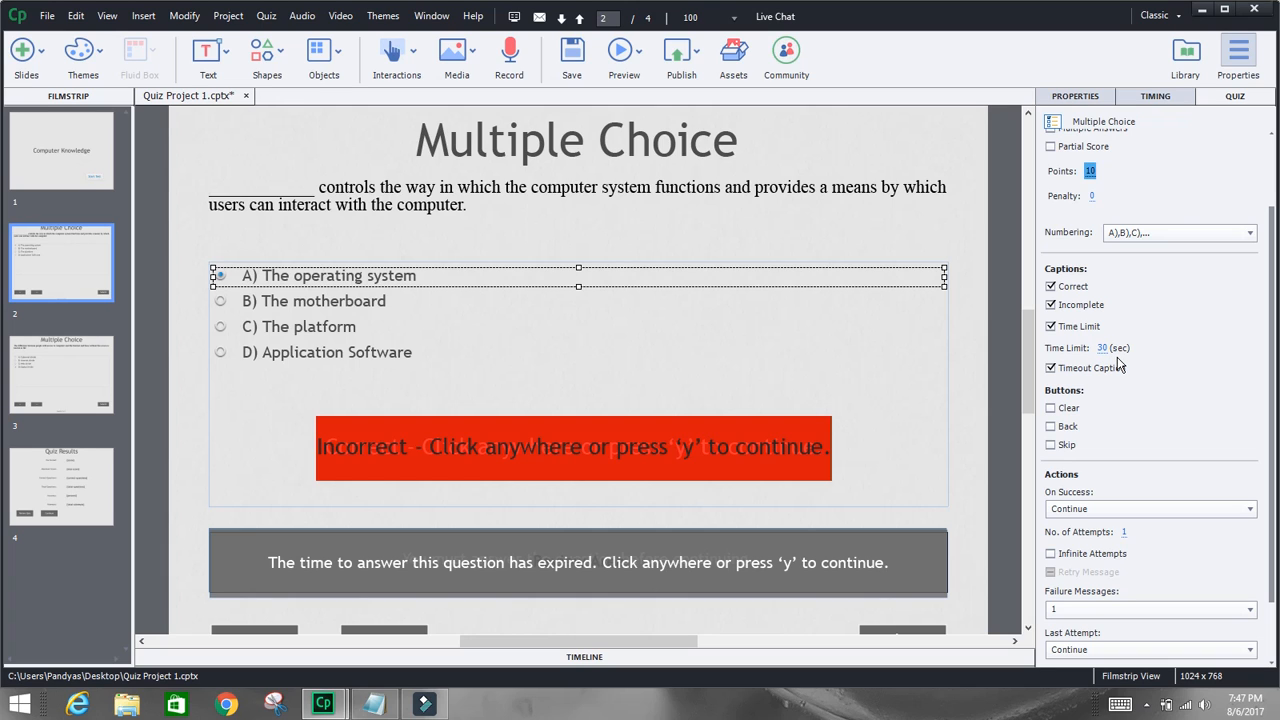
{"action": "left_click", "coordinate": [1102, 347]}
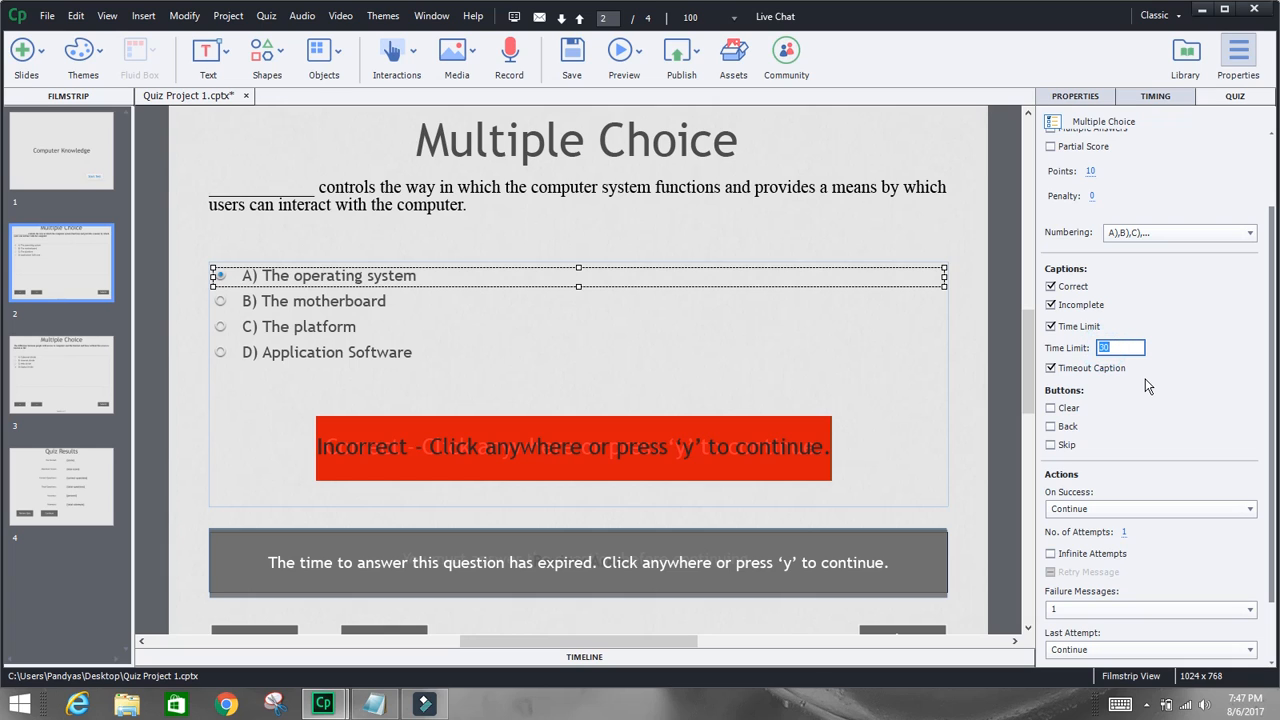
{"action": "type", "text": "120"}
{"action": "key", "text": "Return"}
{"action": "left_click", "coordinate": [1147, 386]}
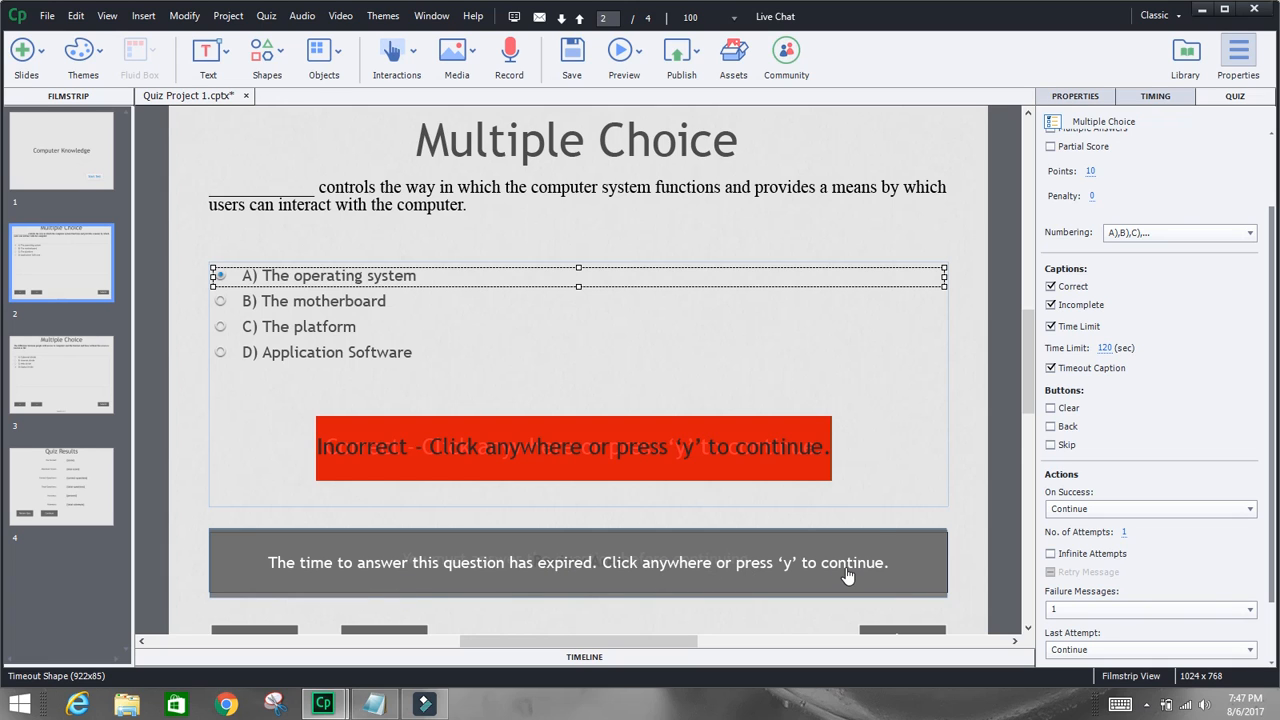
- Turn the question's timeout caption off and back on
{"action": "left_click", "coordinate": [1051, 369]}
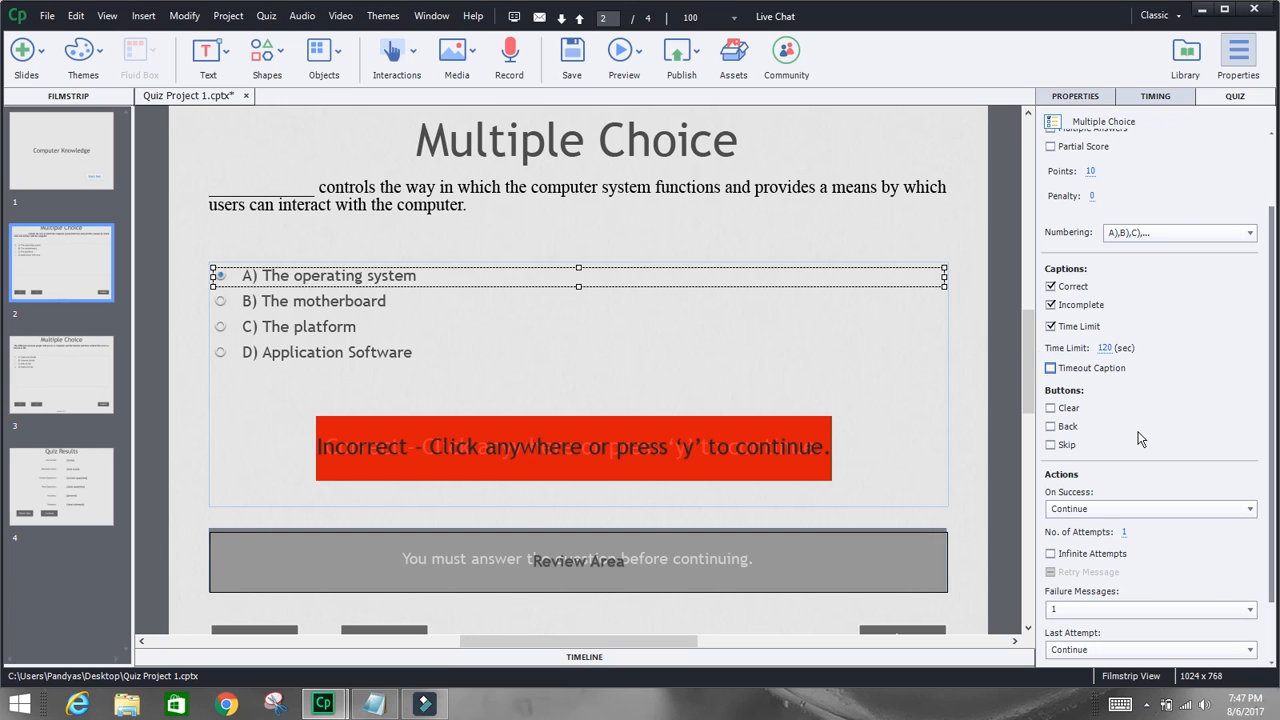
{"action": "left_click", "coordinate": [1051, 369]}
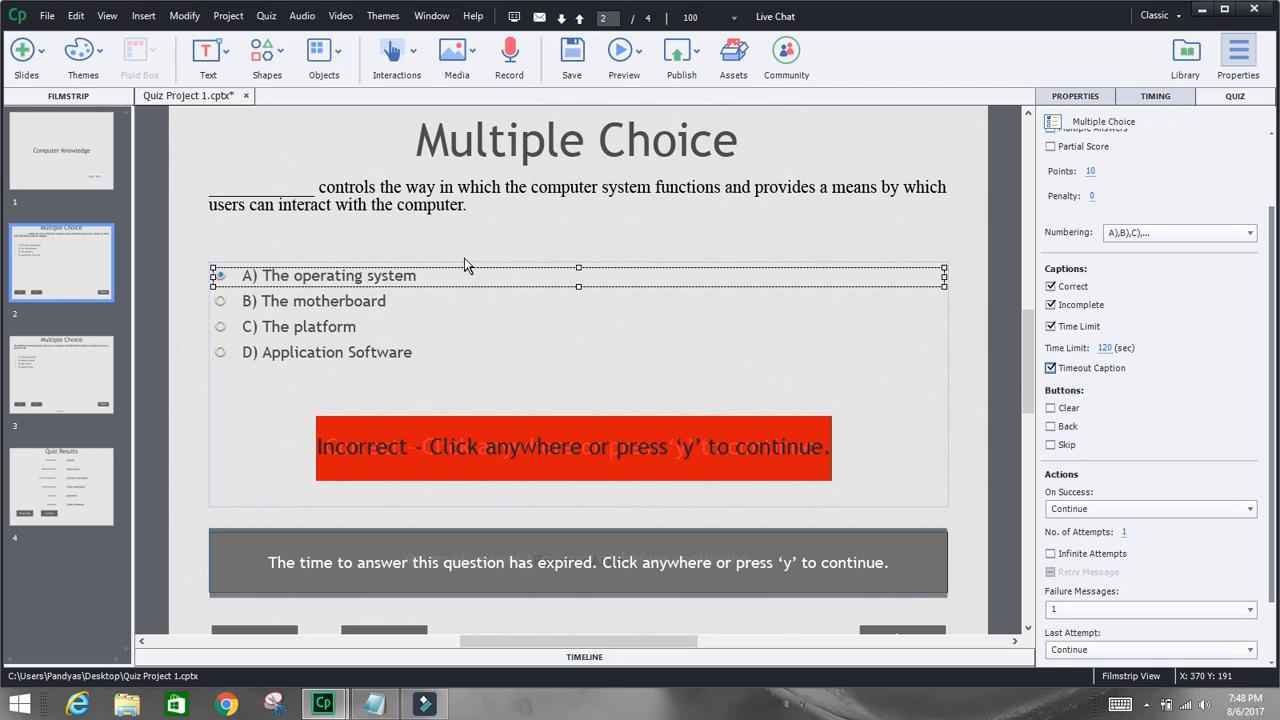
- Mark C) The platform as the correct answer and restore A) The operating system as the correct one
{"action": "left_click", "coordinate": [366, 302]}
{"action": "left_click", "coordinate": [328, 276]}
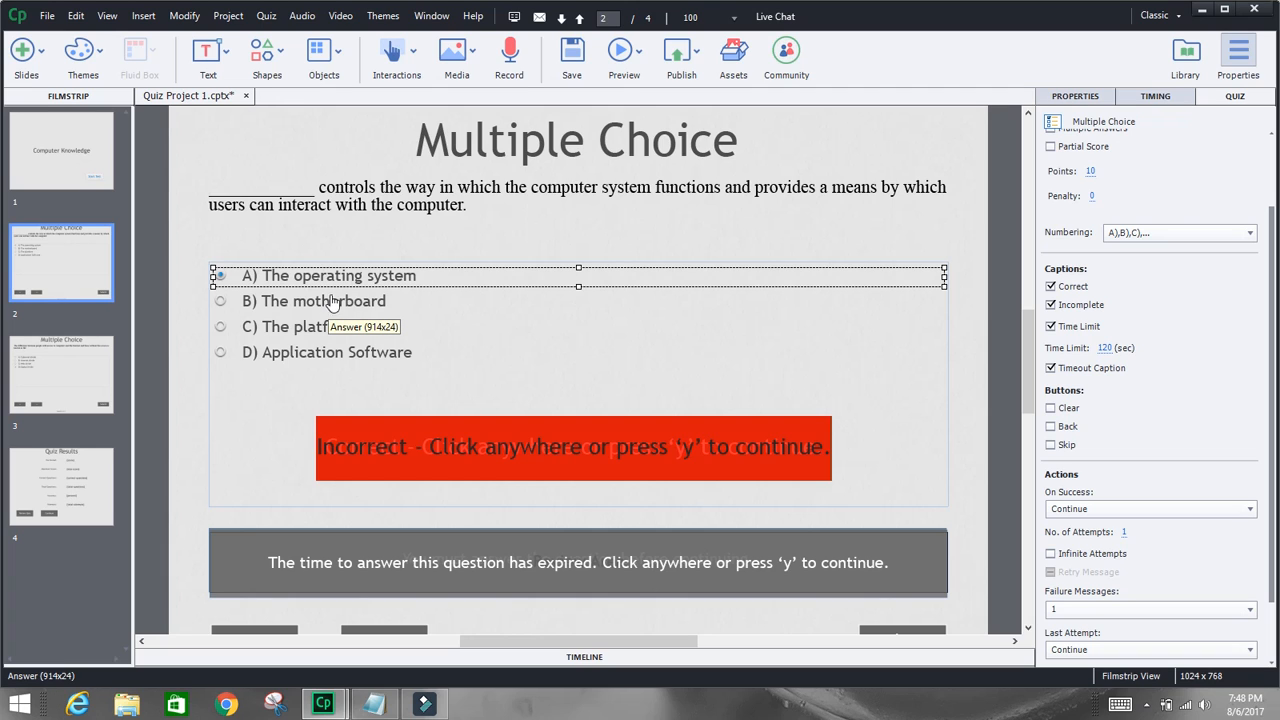
{"action": "left_click", "coordinate": [320, 284]}
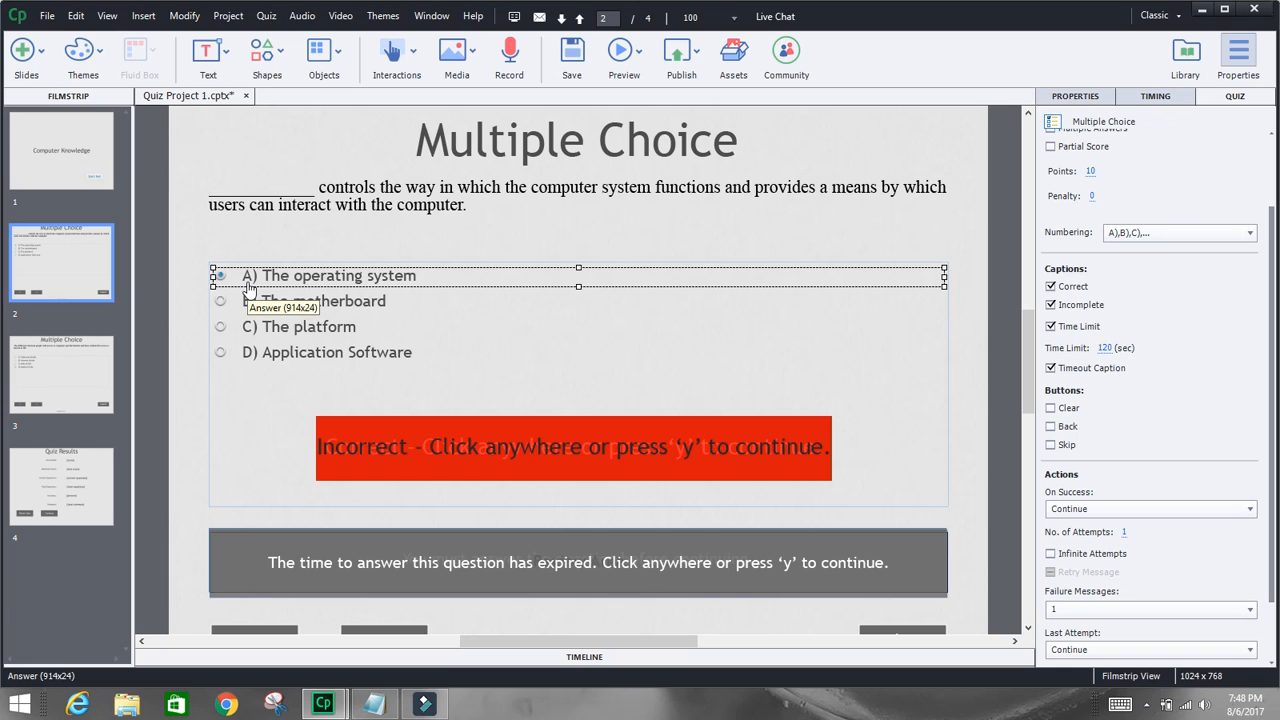
{"action": "left_click", "coordinate": [297, 335]}
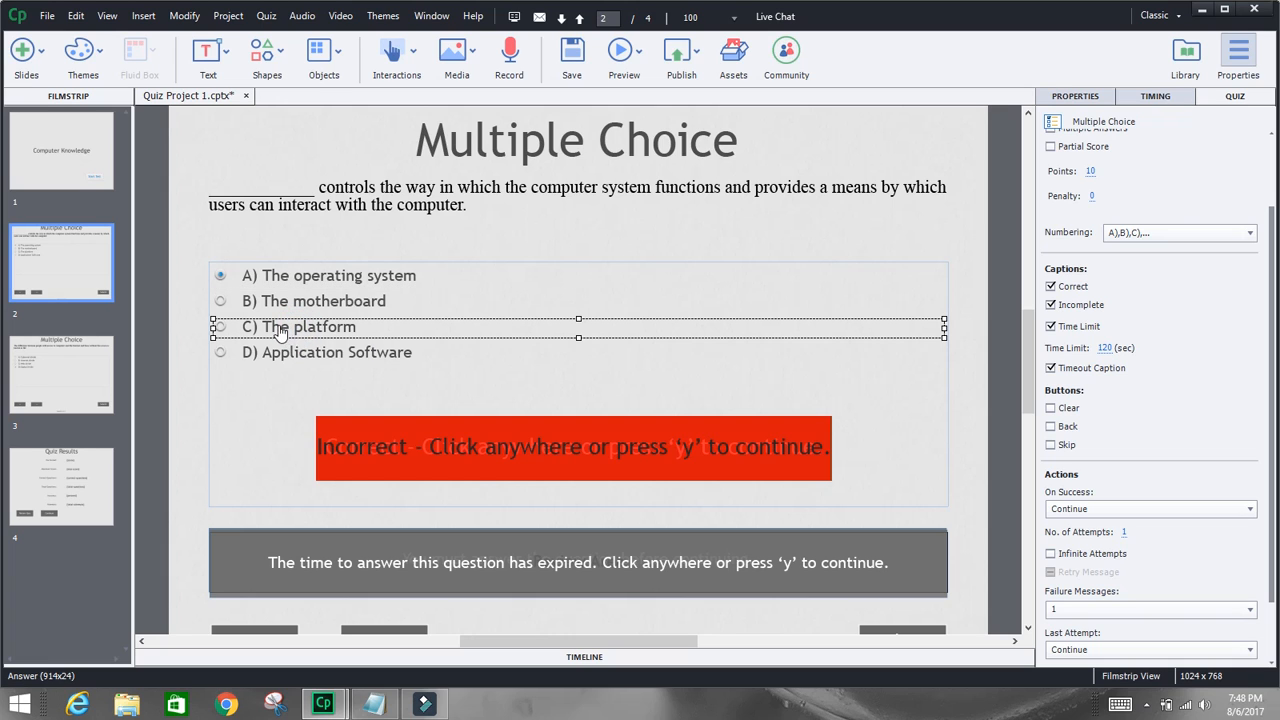
{"action": "left_click", "coordinate": [221, 326]}
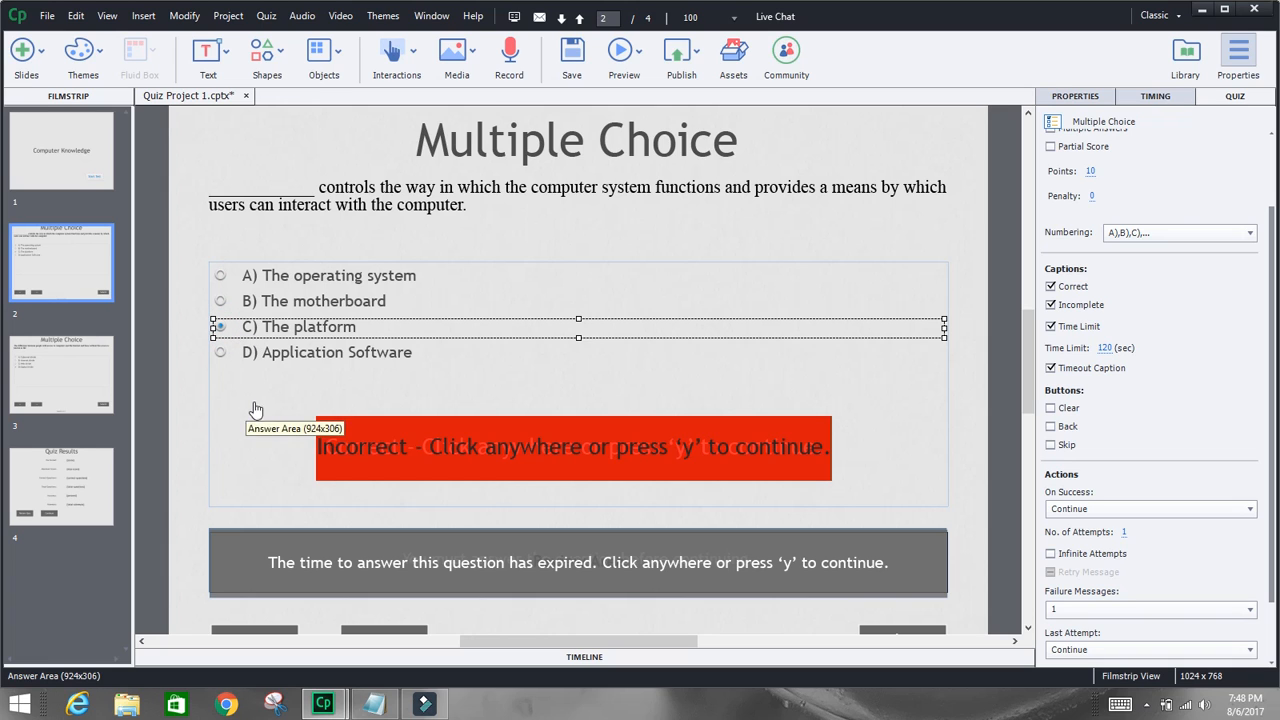
{"action": "left_click", "coordinate": [221, 330]}
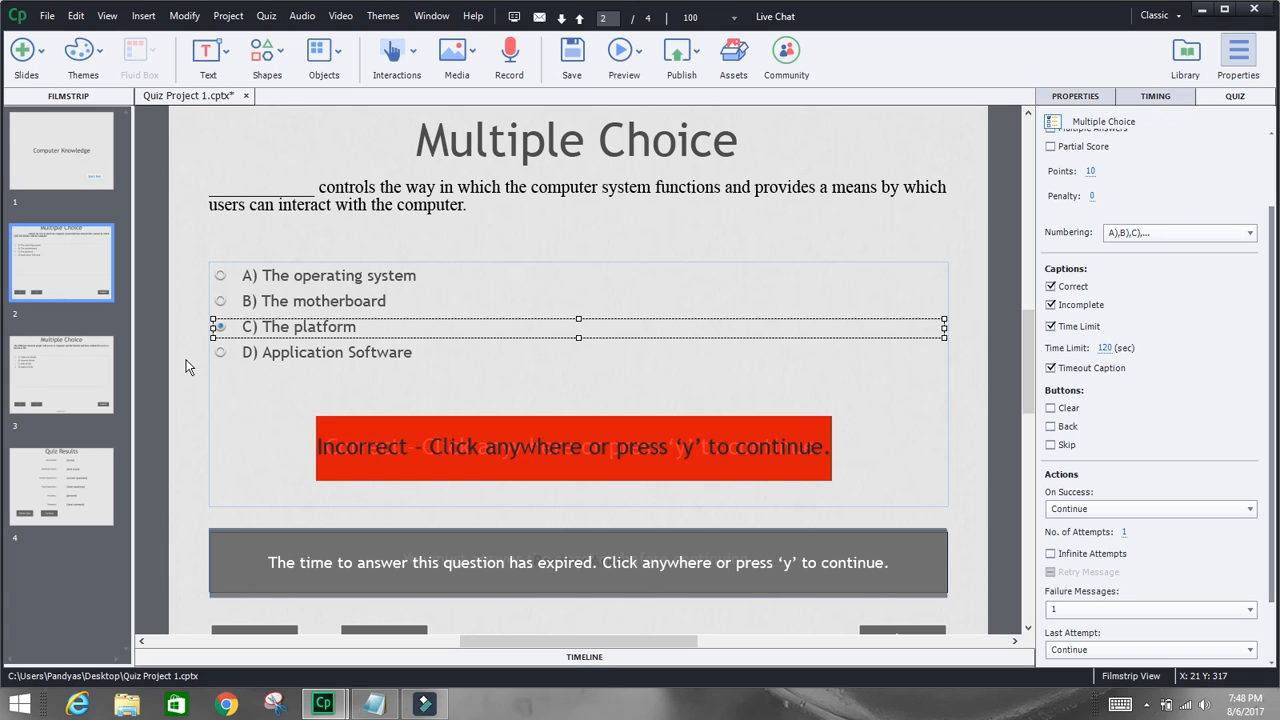
{"action": "left_click", "coordinate": [295, 277]}
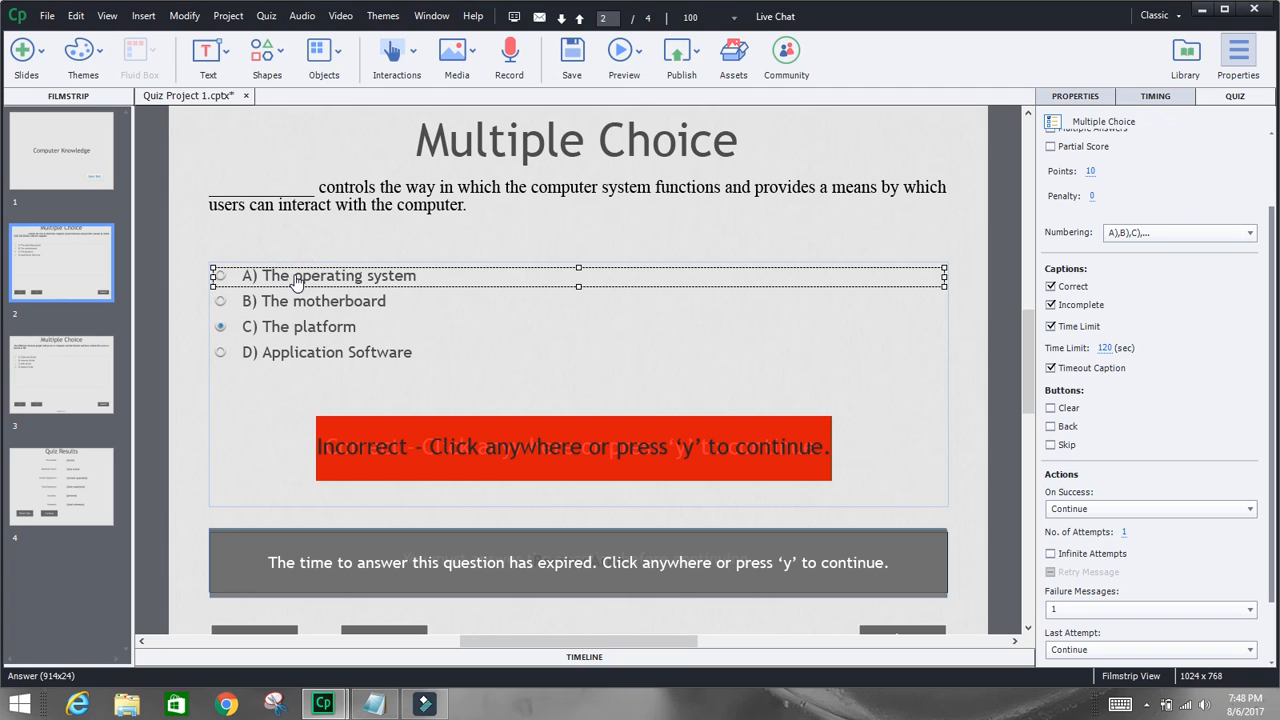
{"action": "left_click", "coordinate": [221, 276]}
- Move the red Incorrect caption off the green Correct caption and inspect the Correct caption's fill, stroke and character style properties
{"action": "left_click", "coordinate": [476, 440]}
{"action": "left_click_drag", "start_coordinate": [583, 358], "coordinate": [583, 358]}
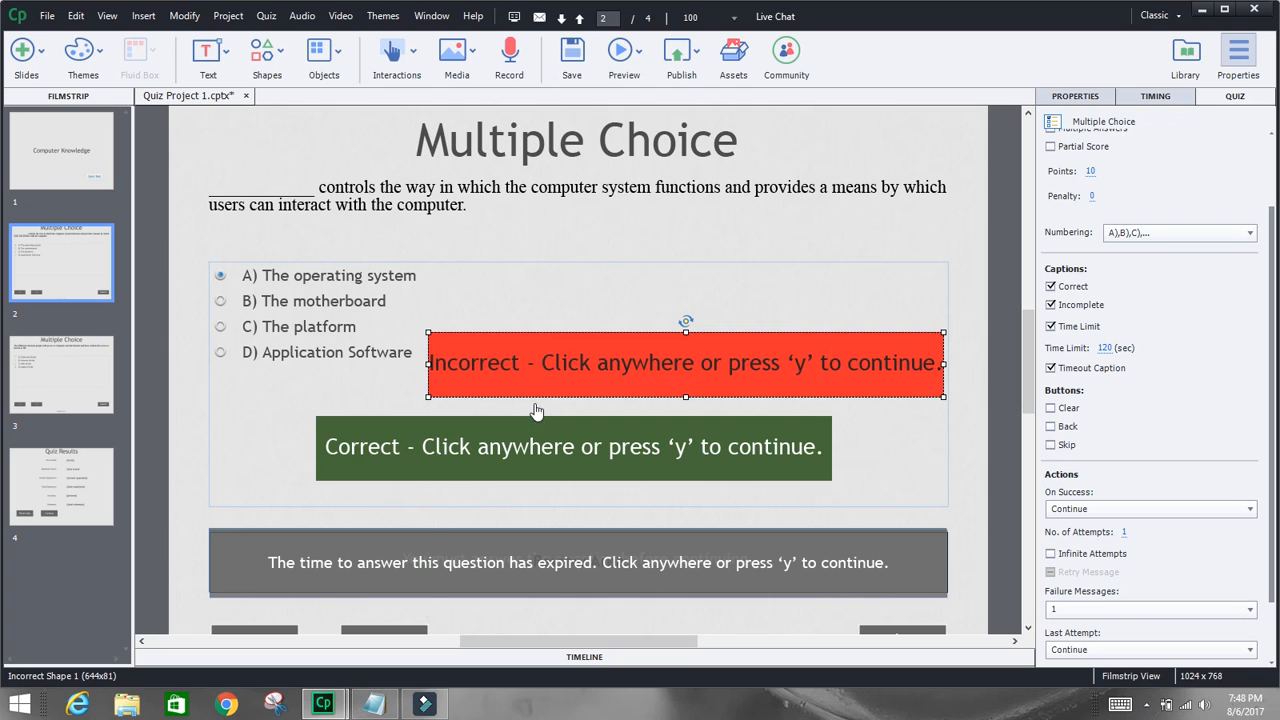
{"action": "left_click", "coordinate": [376, 455]}
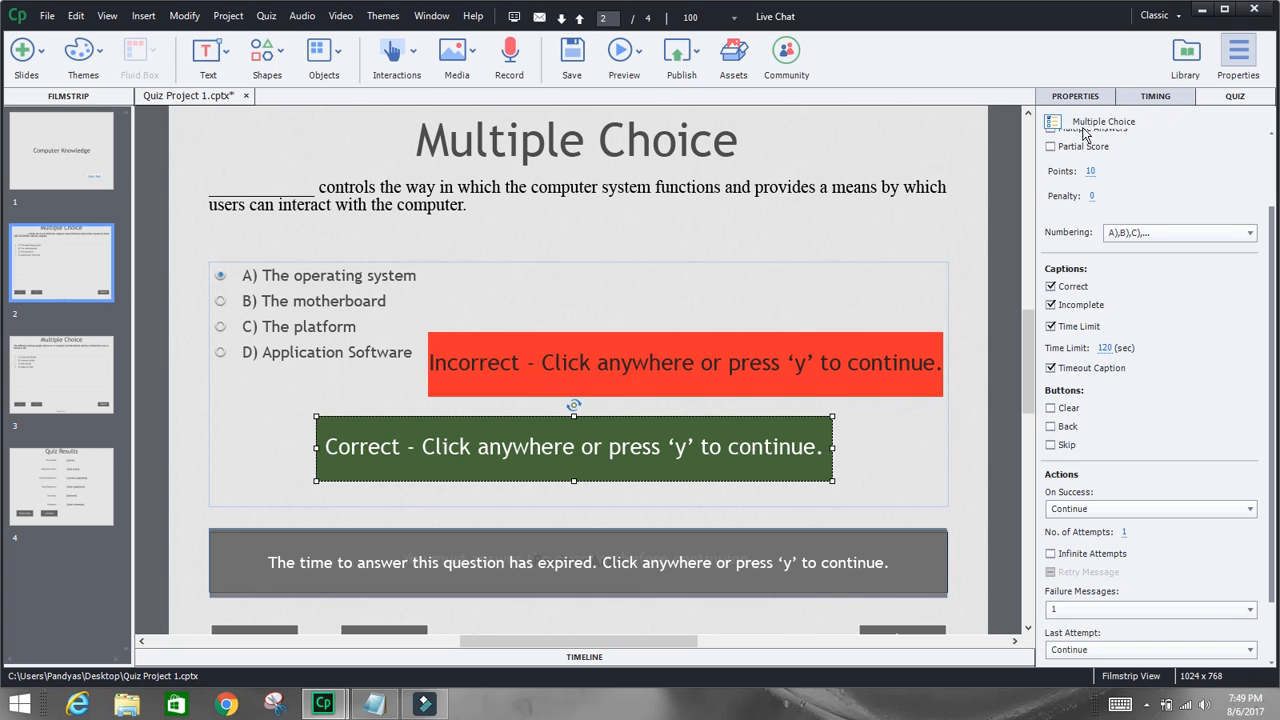
{"action": "left_click", "coordinate": [1127, 97]}
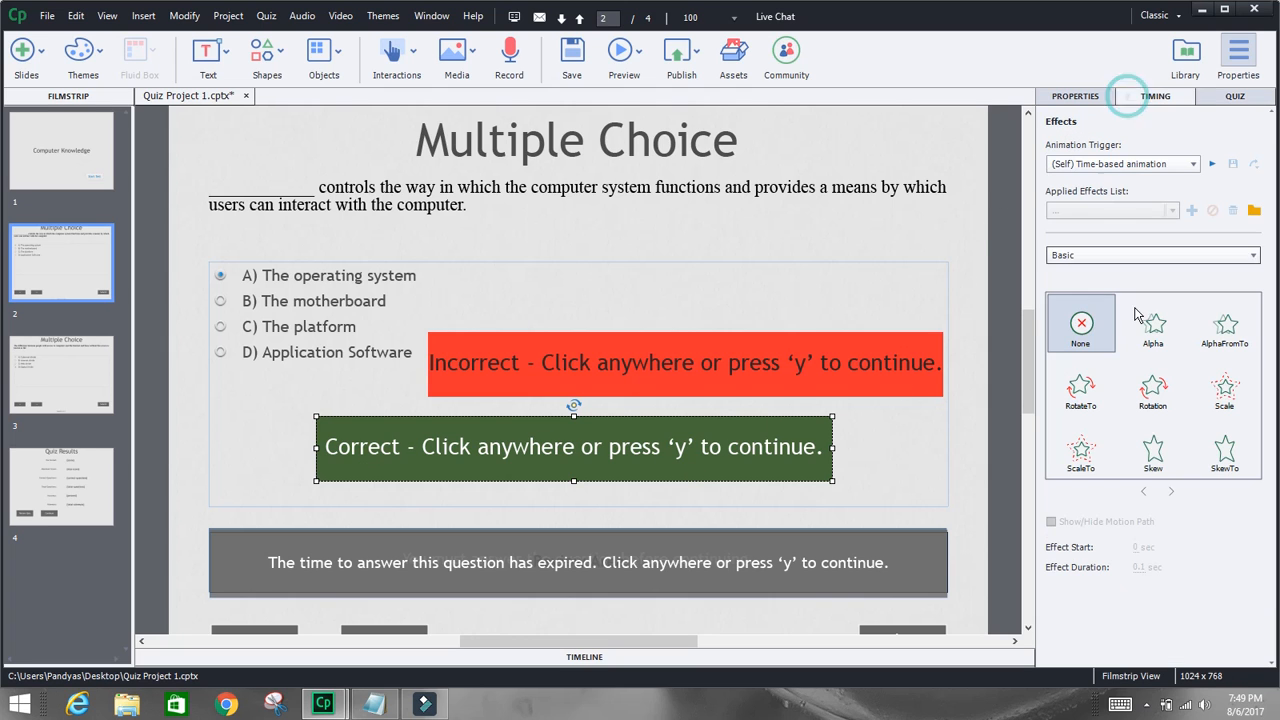
{"action": "left_click", "coordinate": [1072, 96]}
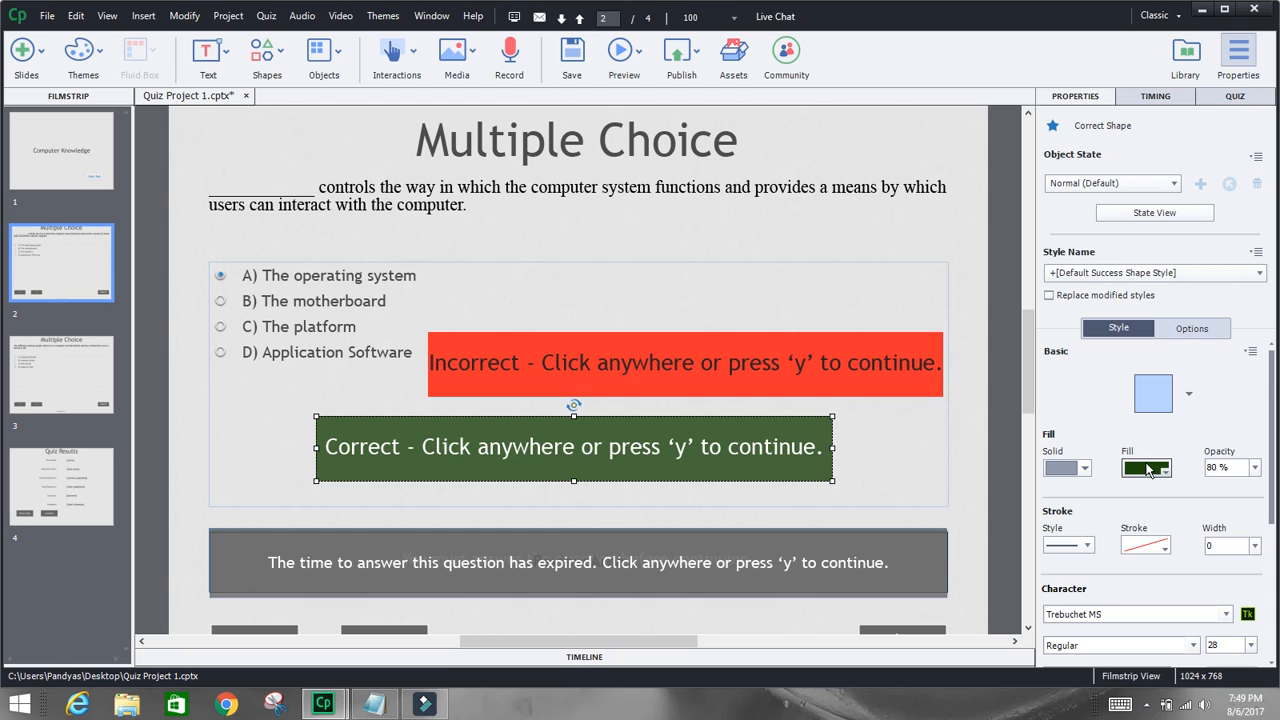
{"action": "left_click_drag", "start_coordinate": [1268, 396], "coordinate": [1273, 430]}
{"action": "scroll", "coordinate": [1213, 496], "scroll_direction": "down", "scroll_amount": 4}
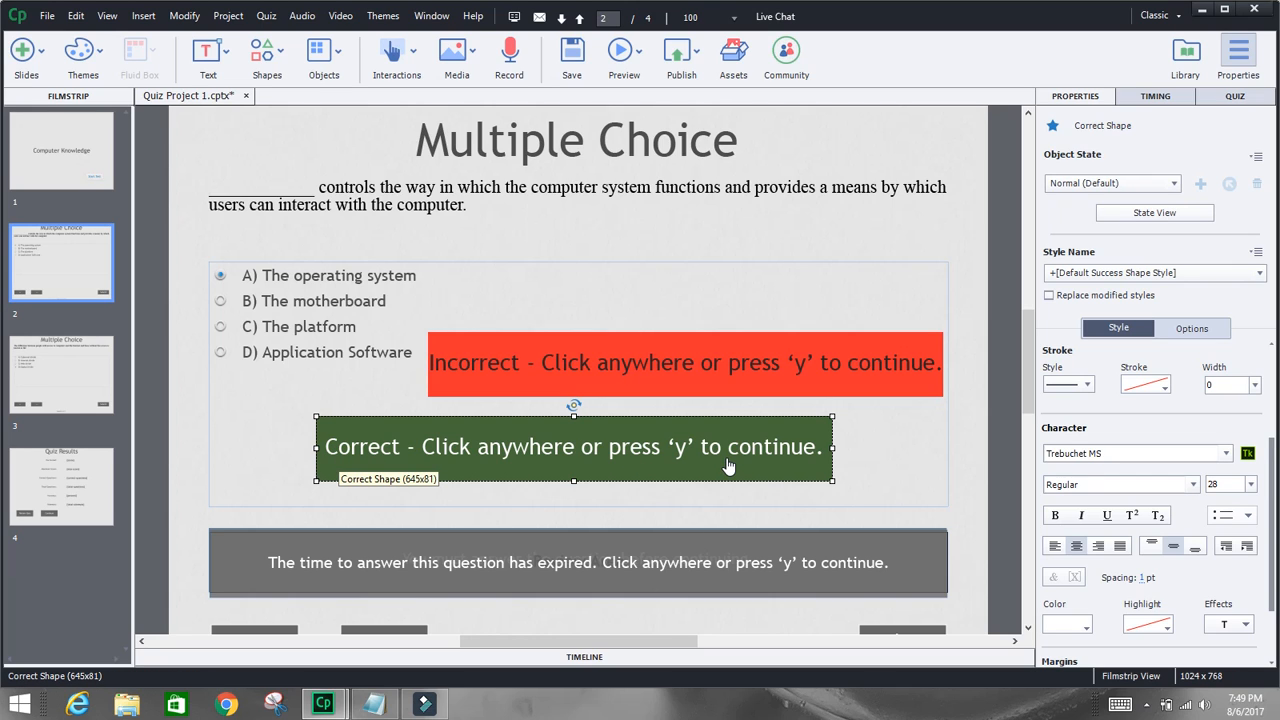
- Move the Incorrect caption back so it covers the Correct caption
{"action": "left_click_drag", "start_coordinate": [760, 370], "coordinate": [648, 449]}
{"action": "left_click", "coordinate": [797, 366]}
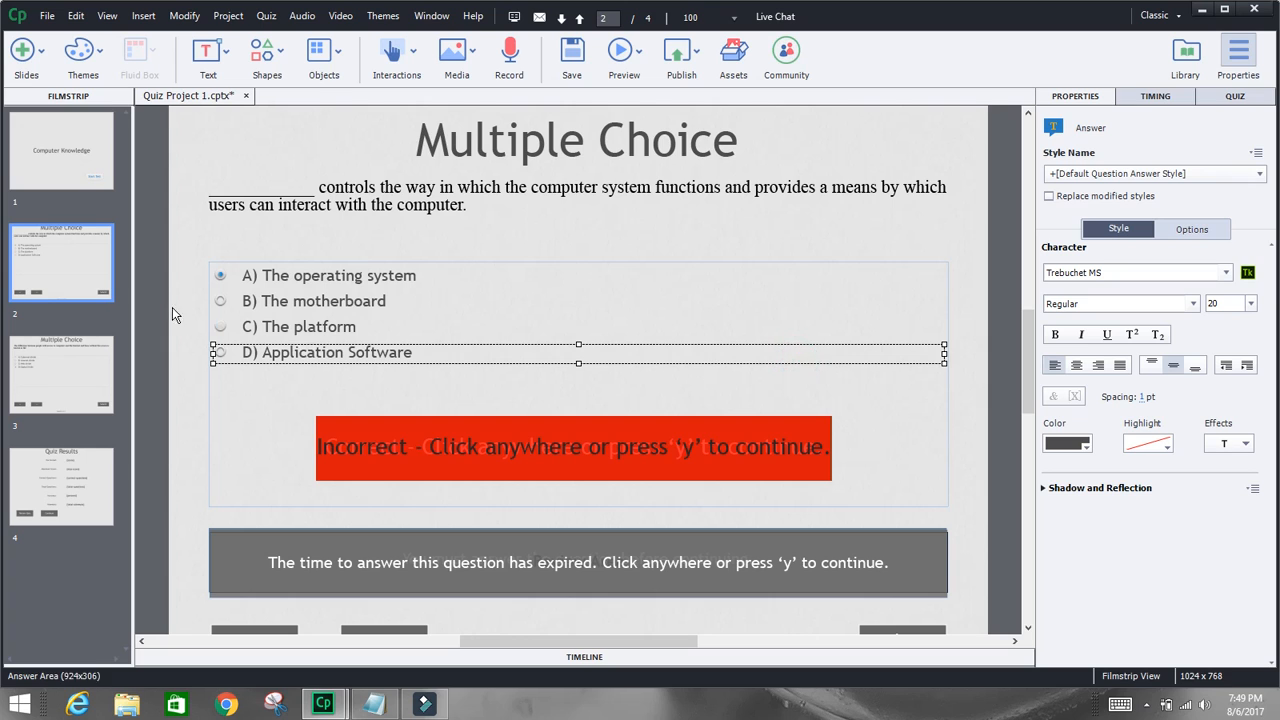
- Compare the position and size of the Incorrect caption on slides 2 and 3
{"action": "left_click", "coordinate": [346, 465]}
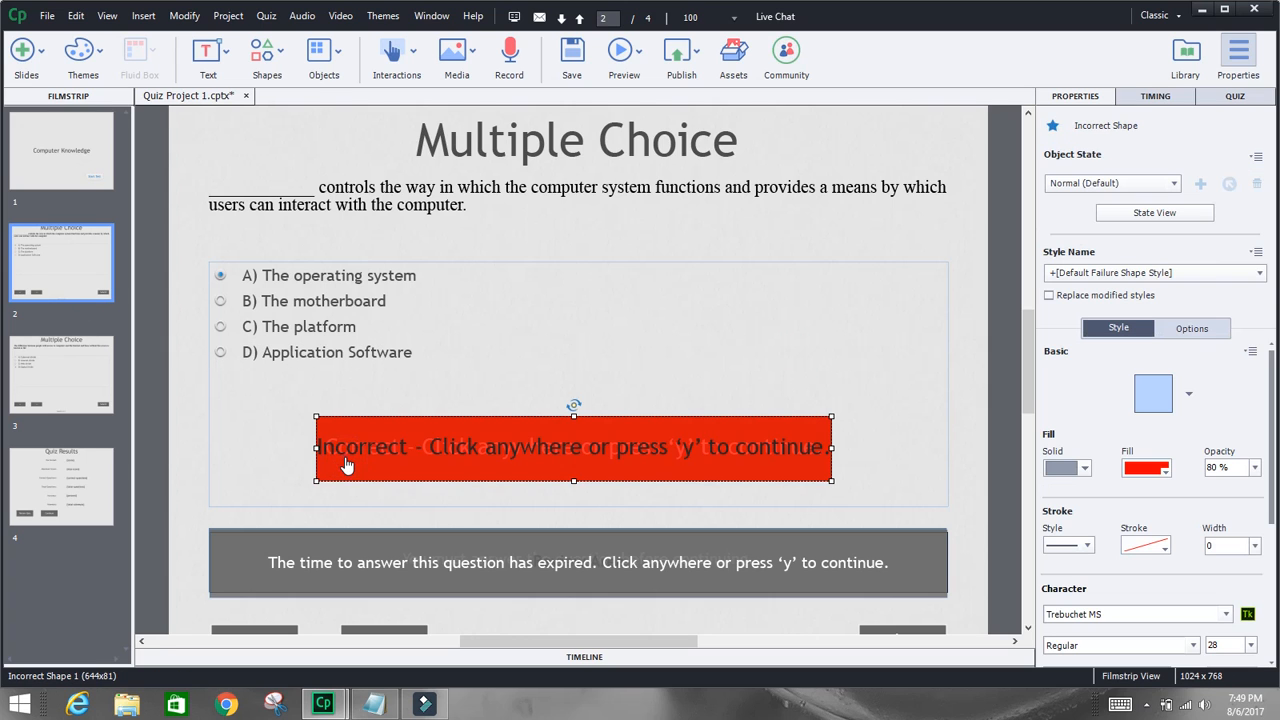
{"action": "left_click", "coordinate": [88, 383]}
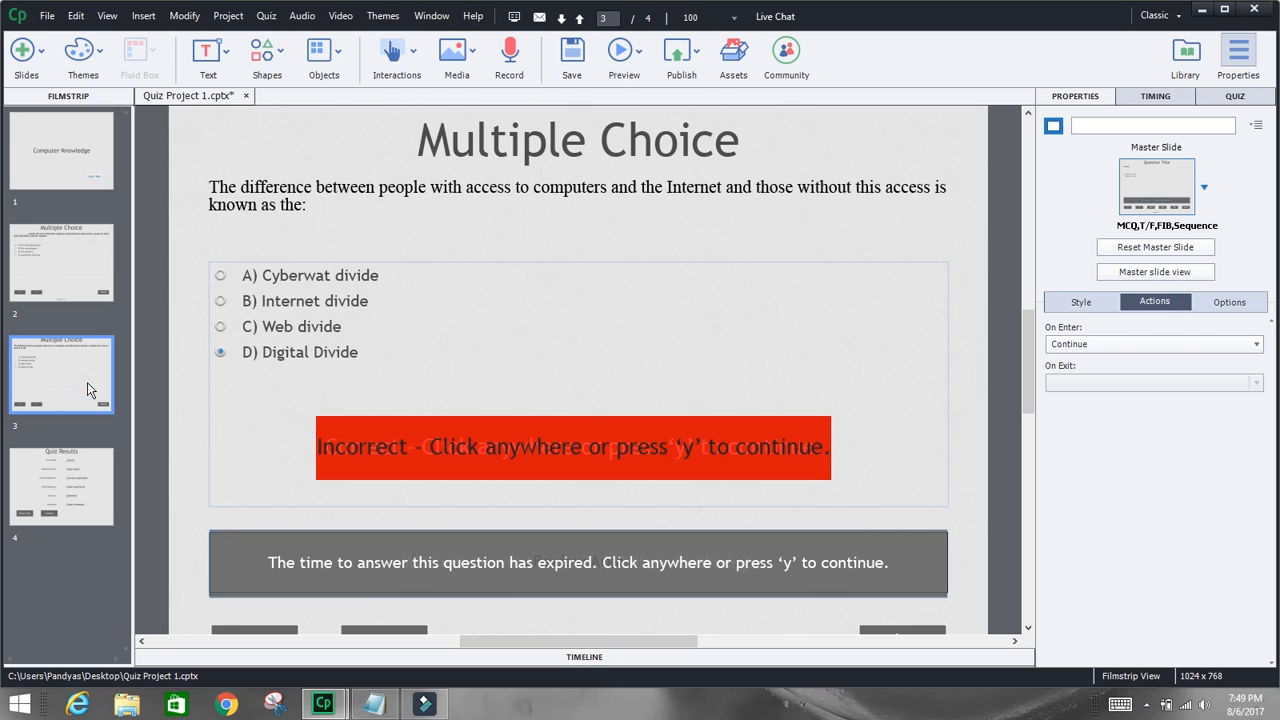
{"action": "left_click", "coordinate": [358, 462]}
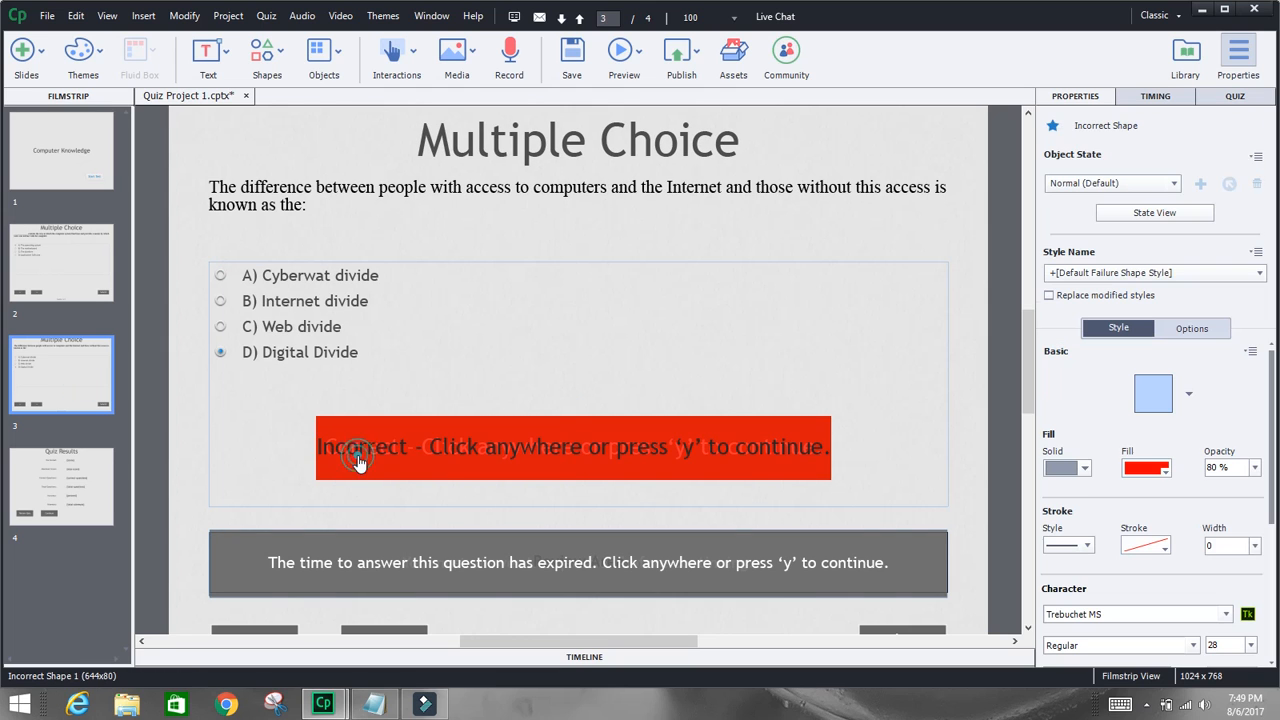
{"action": "left_click", "coordinate": [80, 276]}
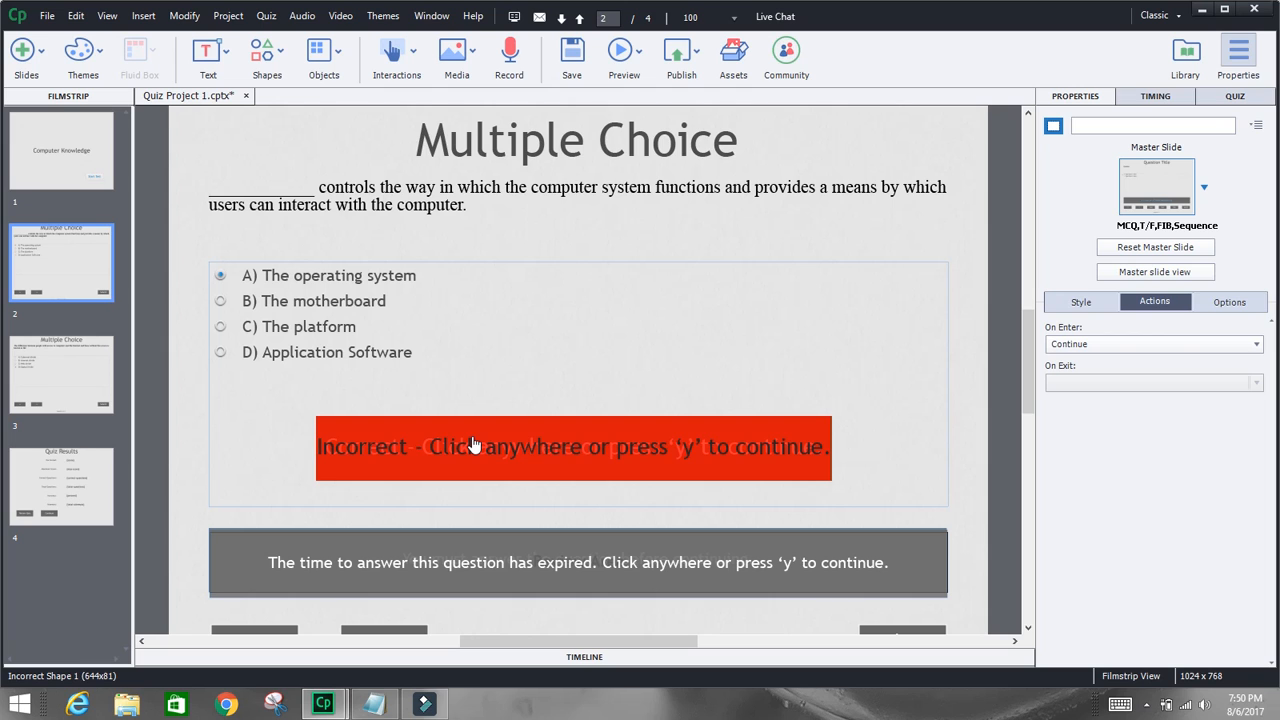
{"action": "left_click", "coordinate": [354, 452]}
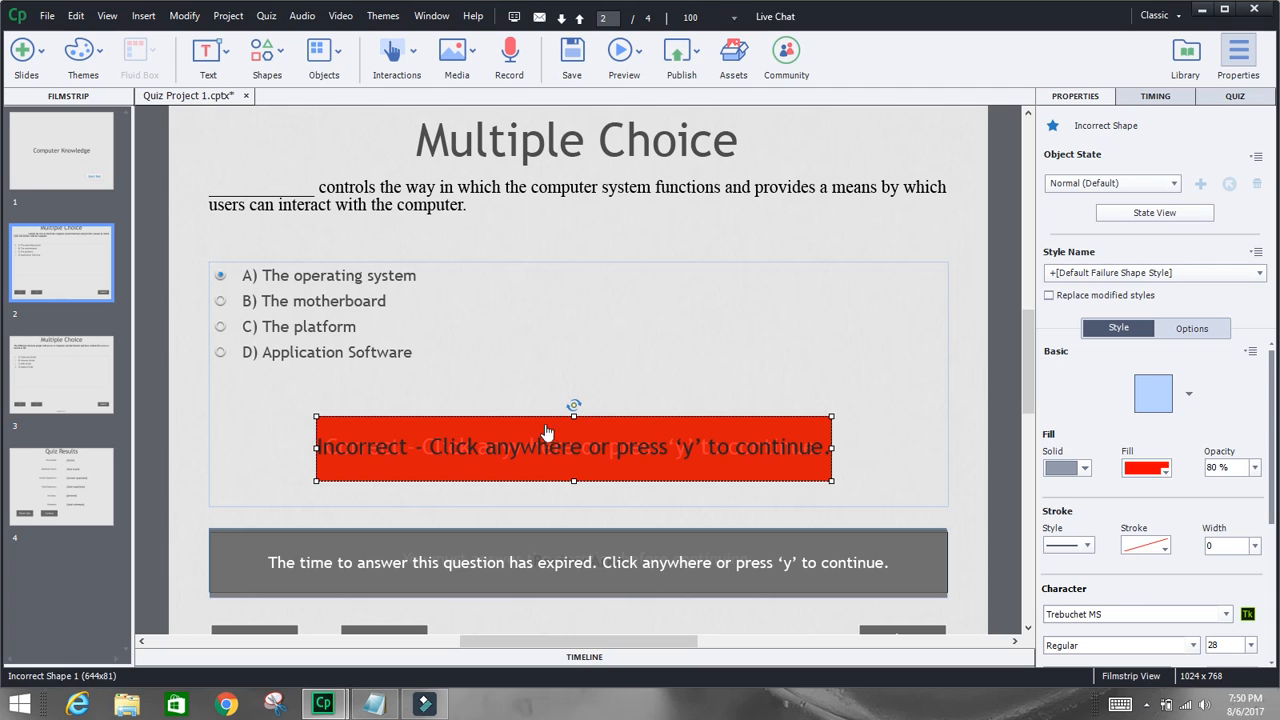
{"action": "left_click", "coordinate": [1205, 332]}
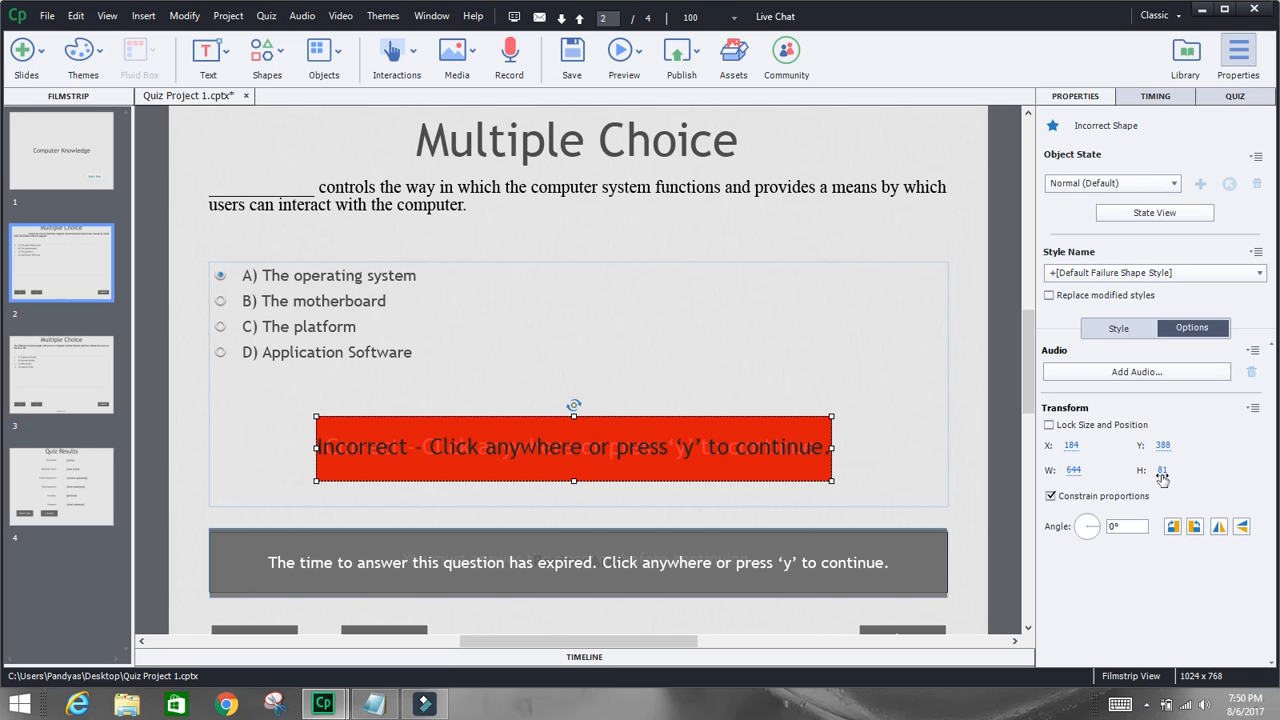
{"action": "left_click", "coordinate": [55, 377]}
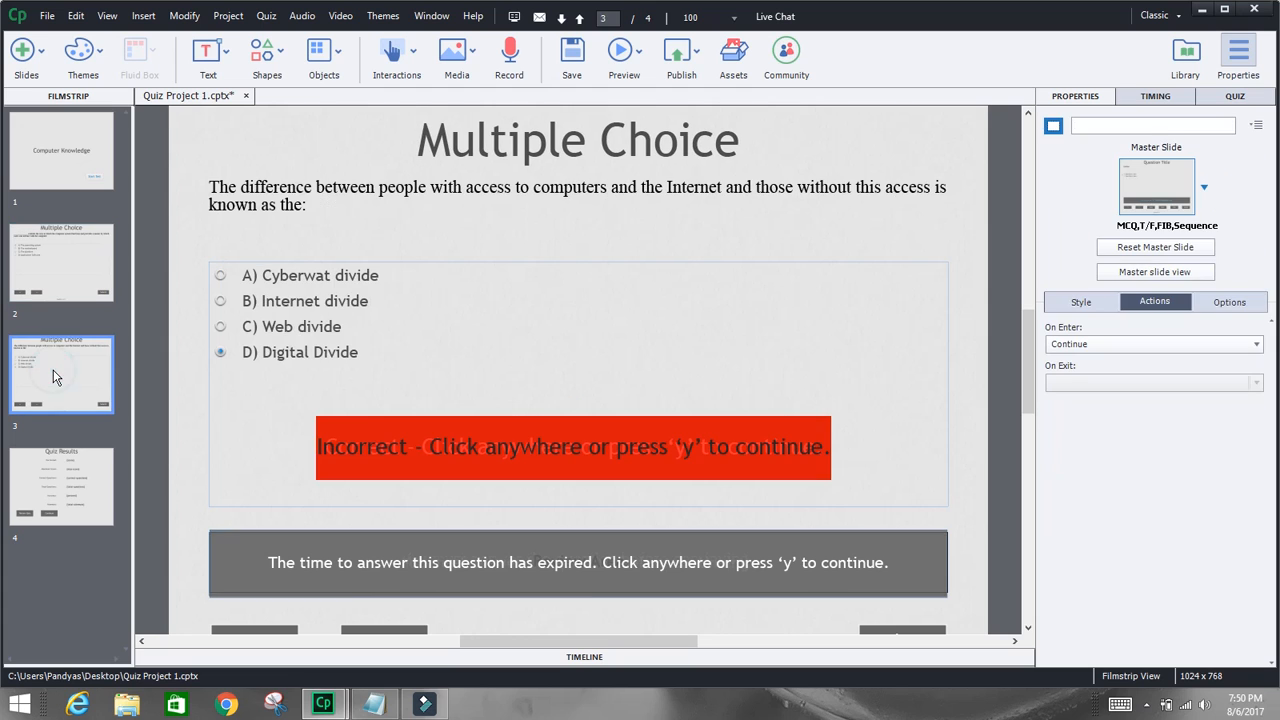
{"action": "left_click", "coordinate": [366, 428]}
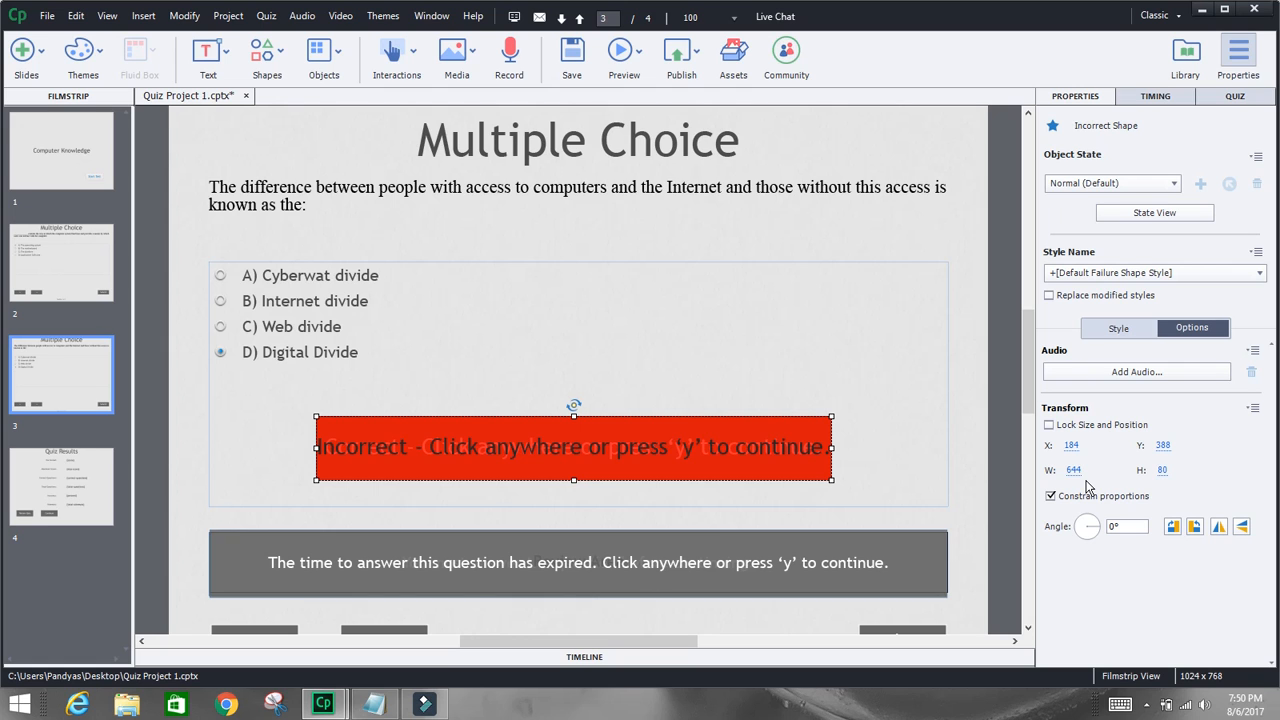
{"action": "left_click", "coordinate": [60, 262]}
{"action": "left_click", "coordinate": [68, 350]}
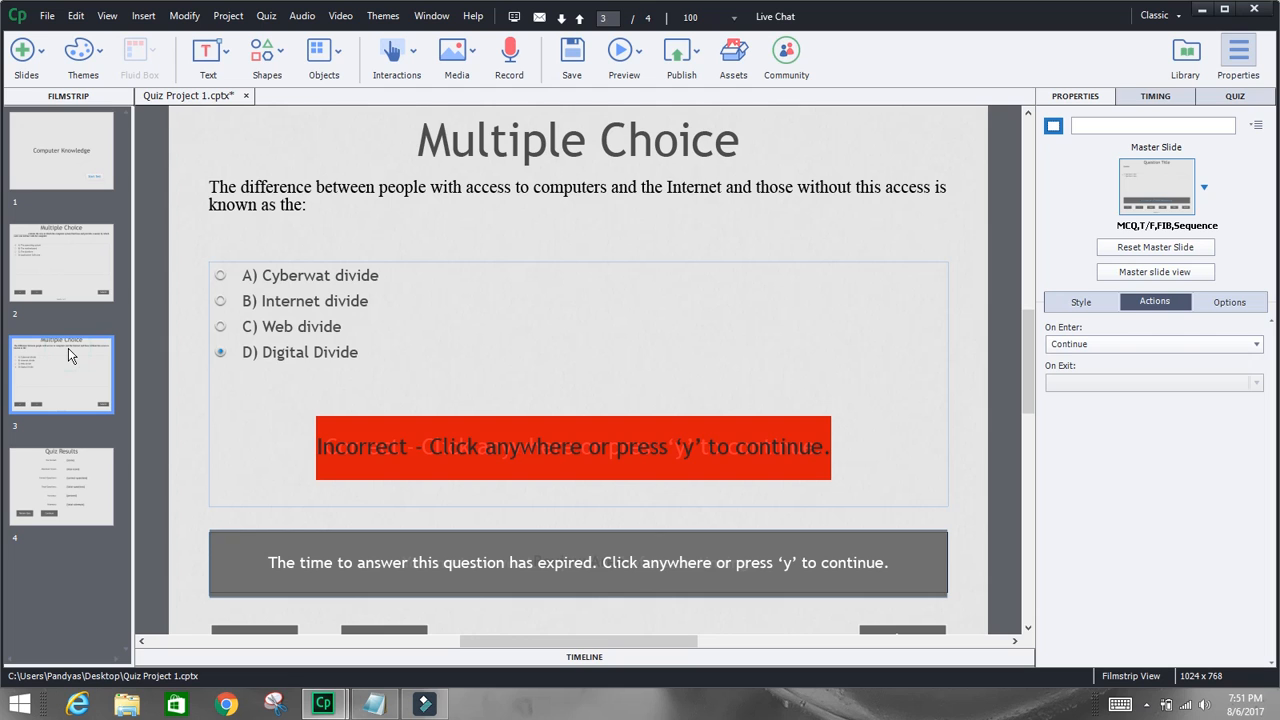
{"action": "left_click", "coordinate": [54, 276]}
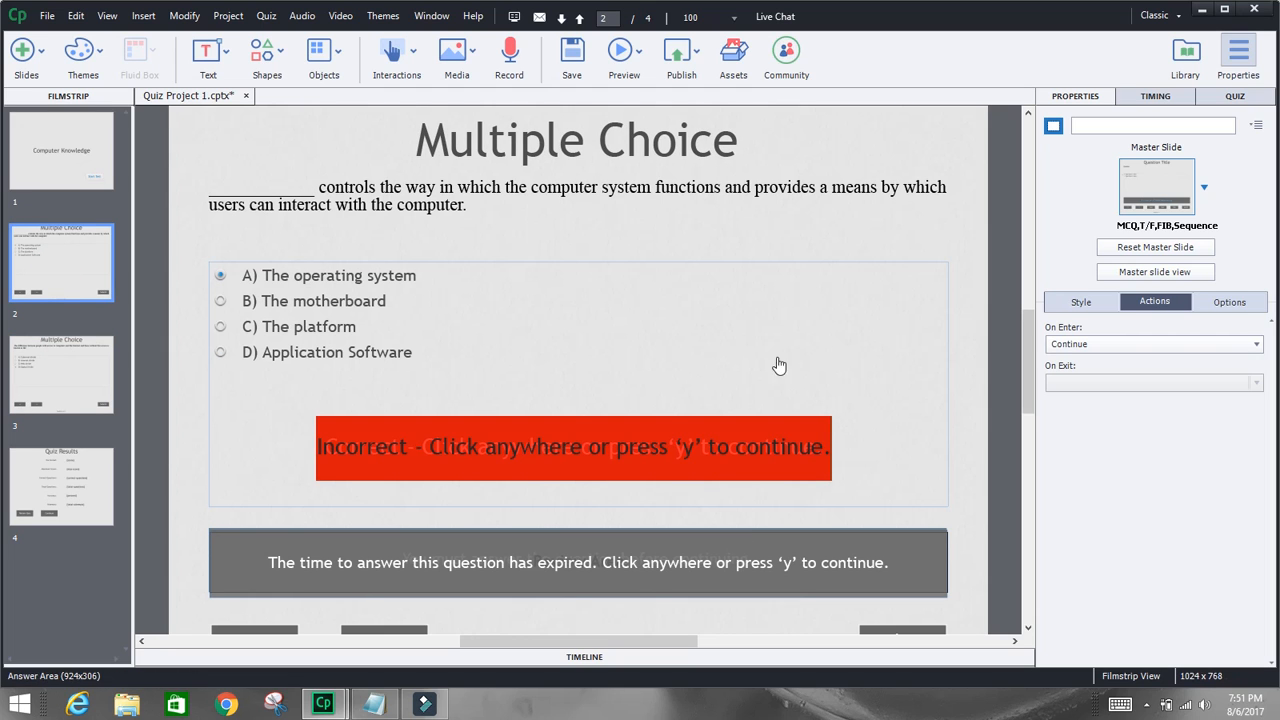
- Review the Incorrect caption's transform options, the slide style options and the slide timing on question slide 2, comparing with slide 3
{"action": "left_click", "coordinate": [632, 443]}
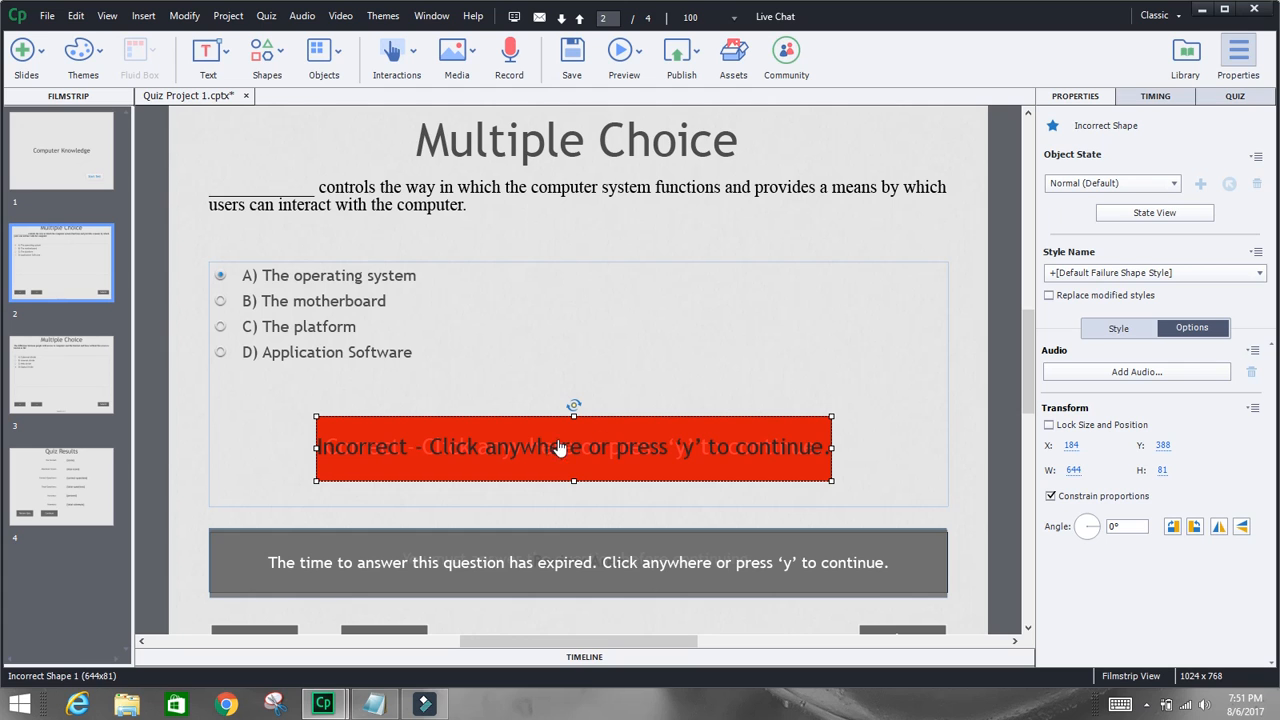
{"action": "left_click", "coordinate": [57, 350]}
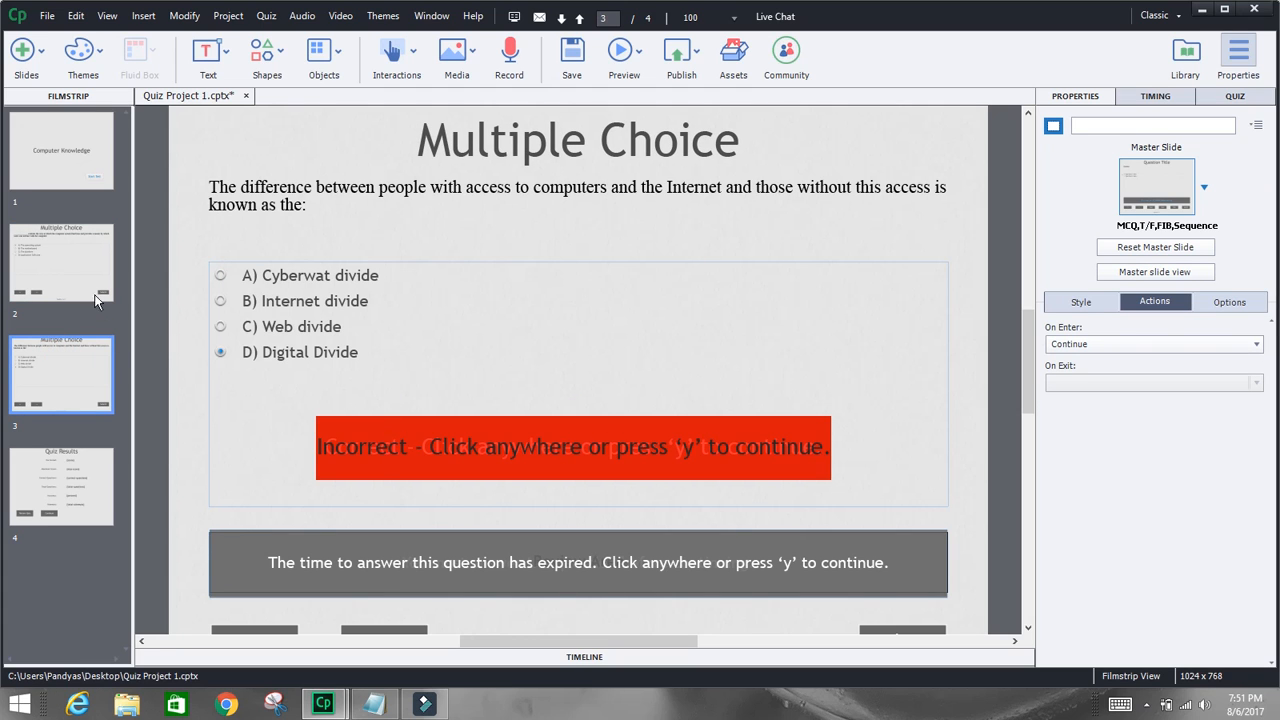
{"action": "left_click", "coordinate": [80, 268]}
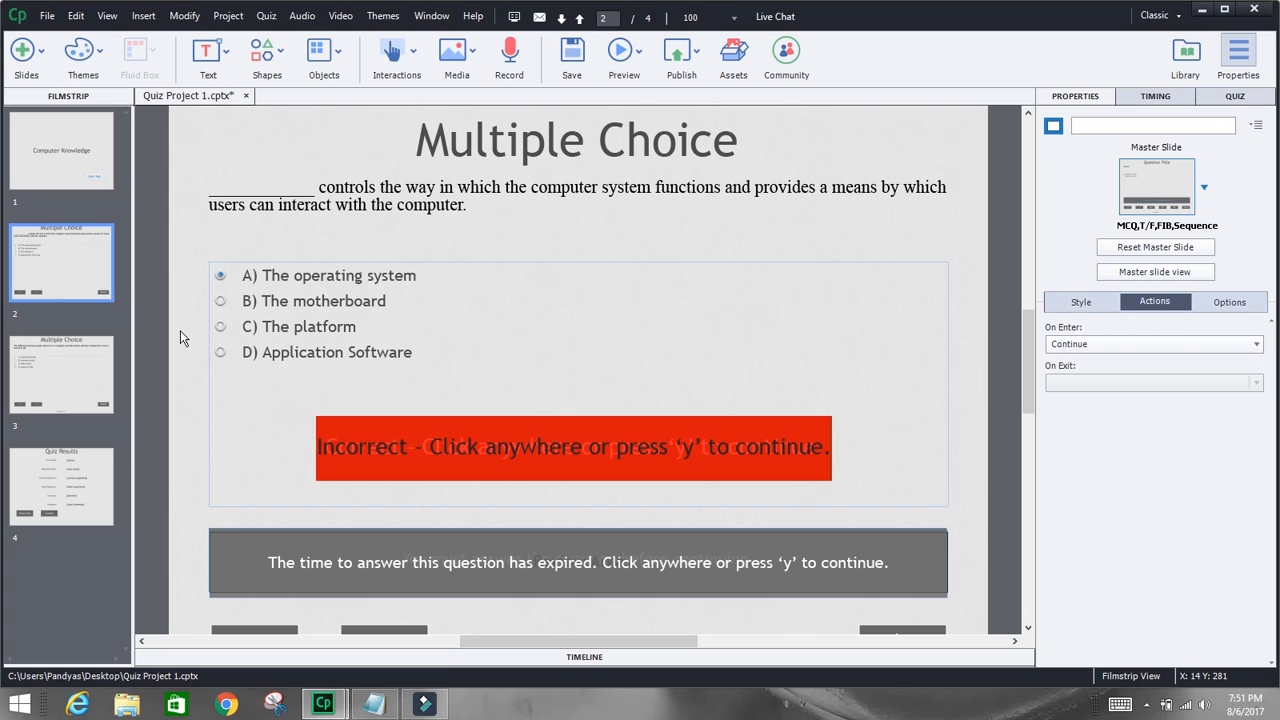
{"action": "left_click", "coordinate": [1081, 306]}
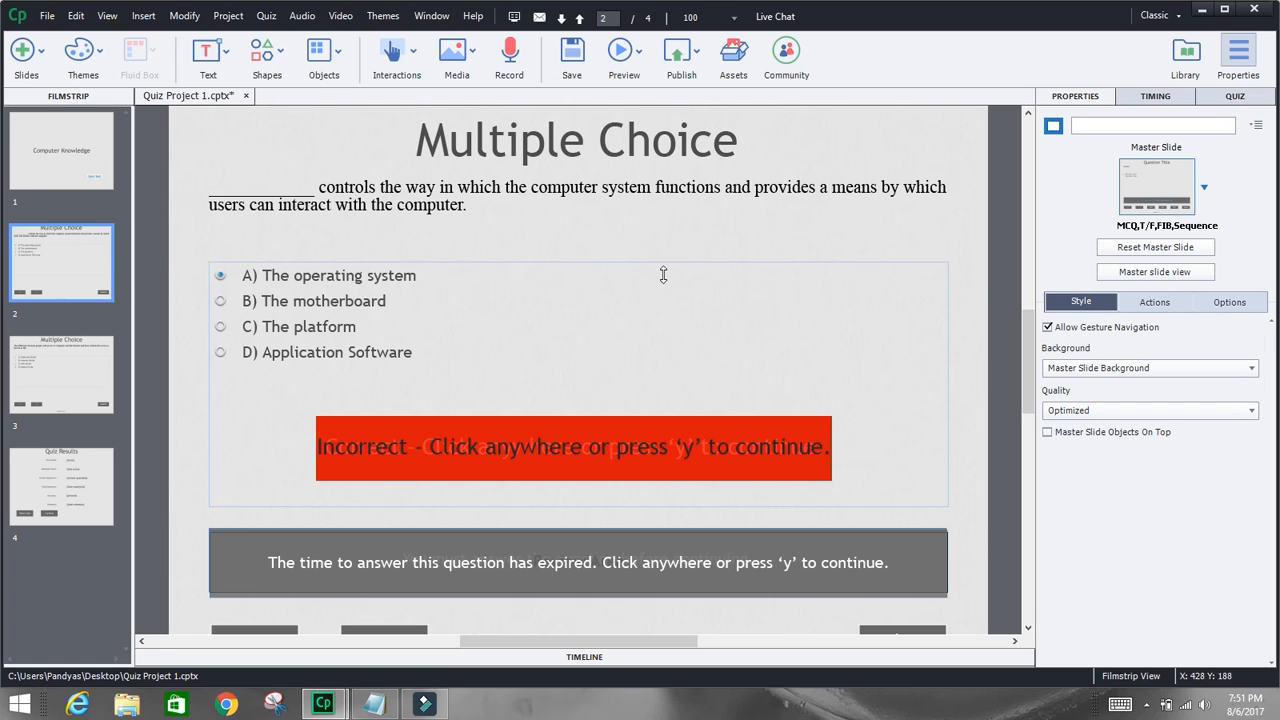
{"action": "left_click", "coordinate": [894, 135]}
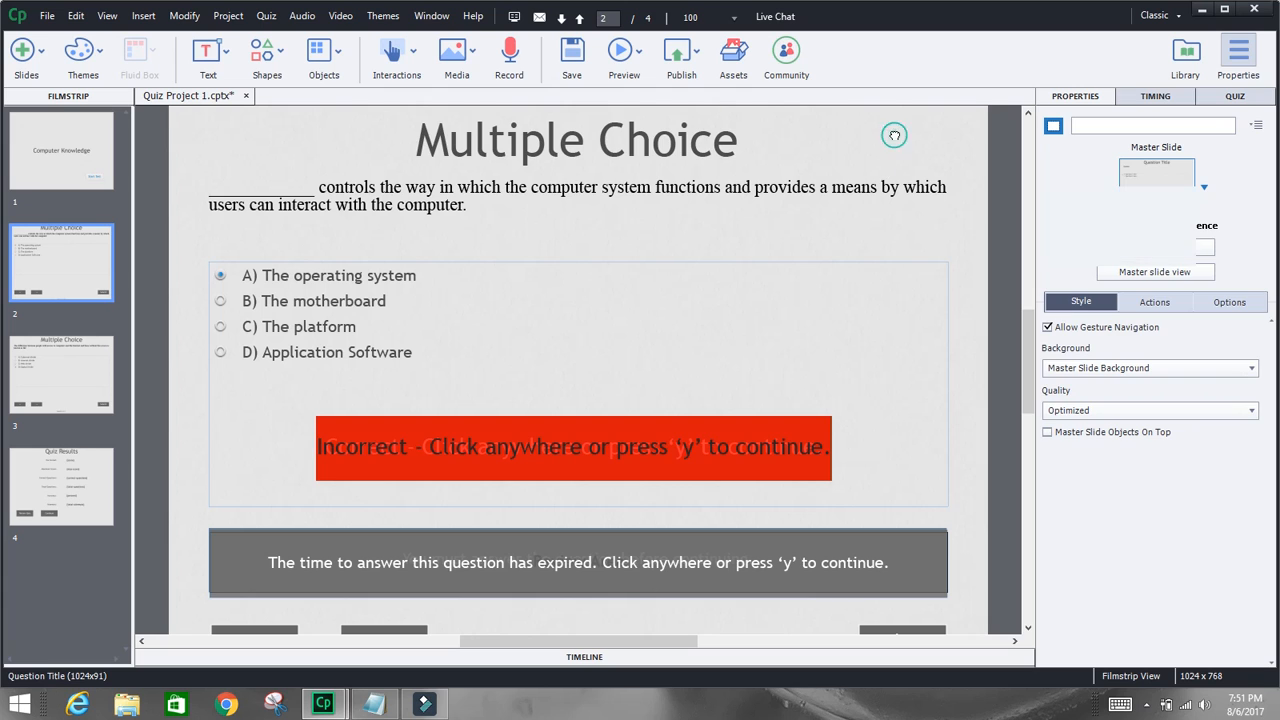
{"action": "left_click", "coordinate": [1001, 176]}
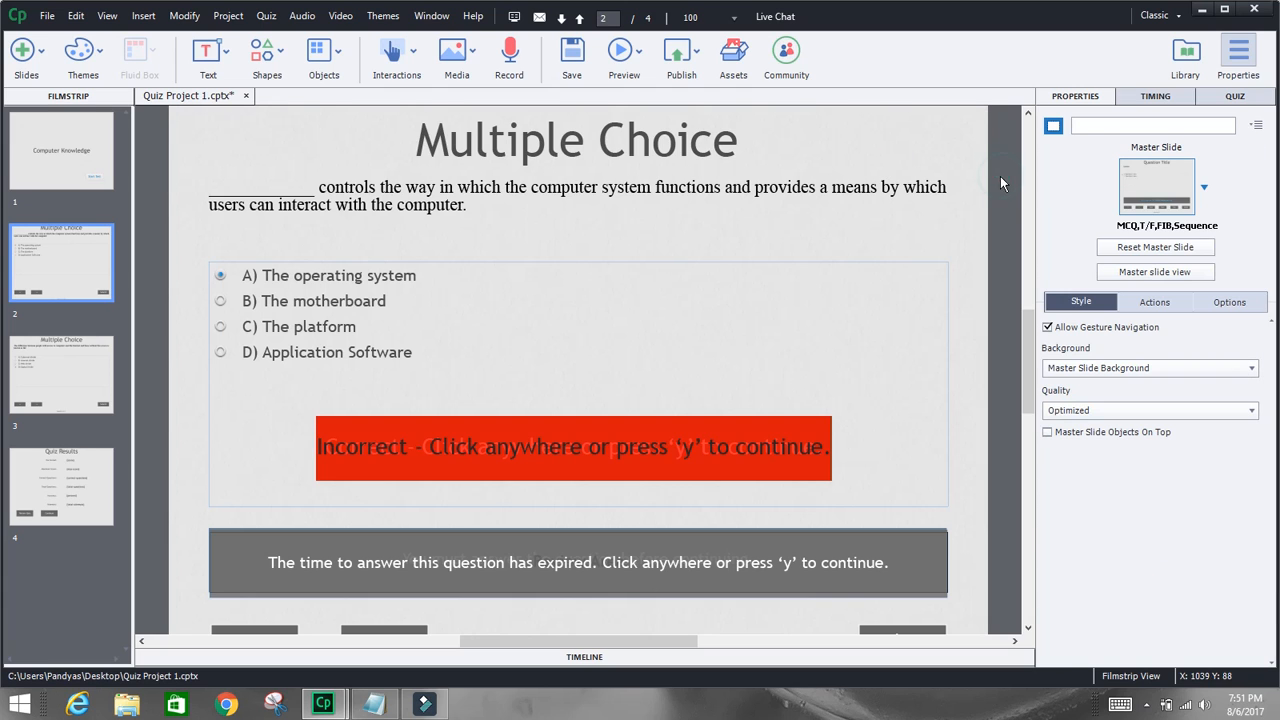
{"action": "left_click", "coordinate": [1170, 92]}
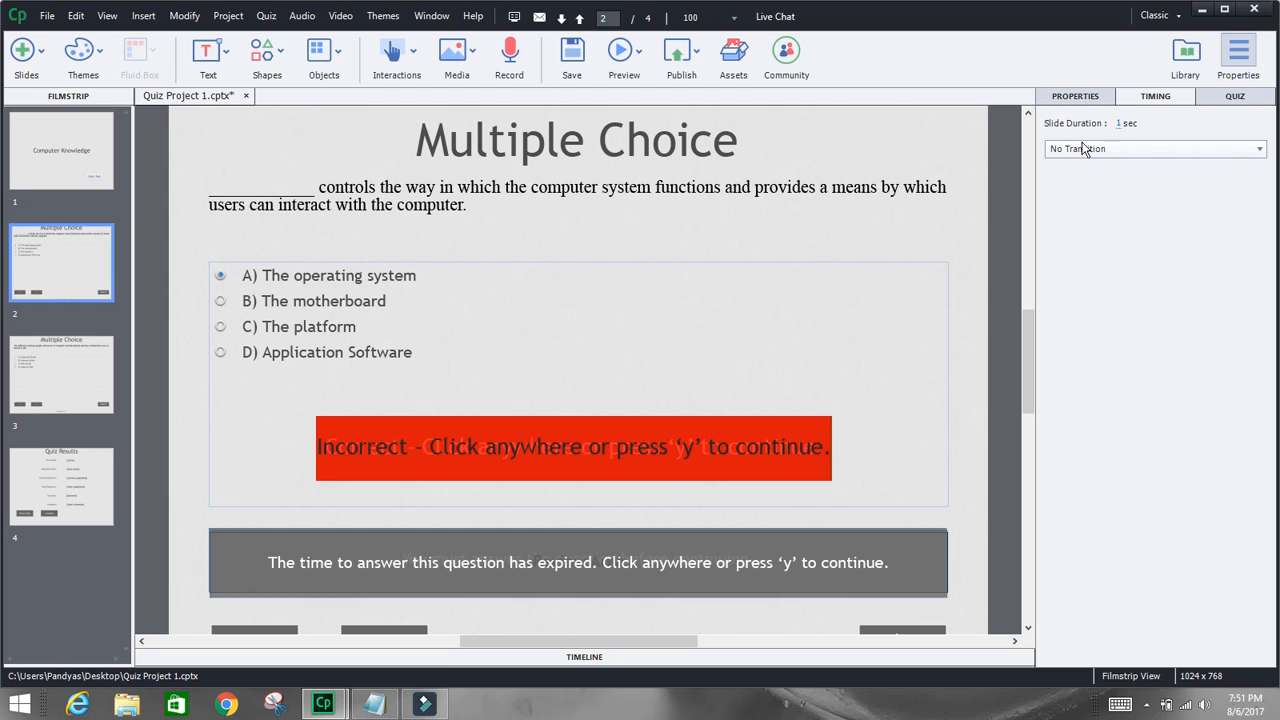
{"action": "scroll", "coordinate": [669, 495], "scroll_direction": "down", "scroll_amount": 2}
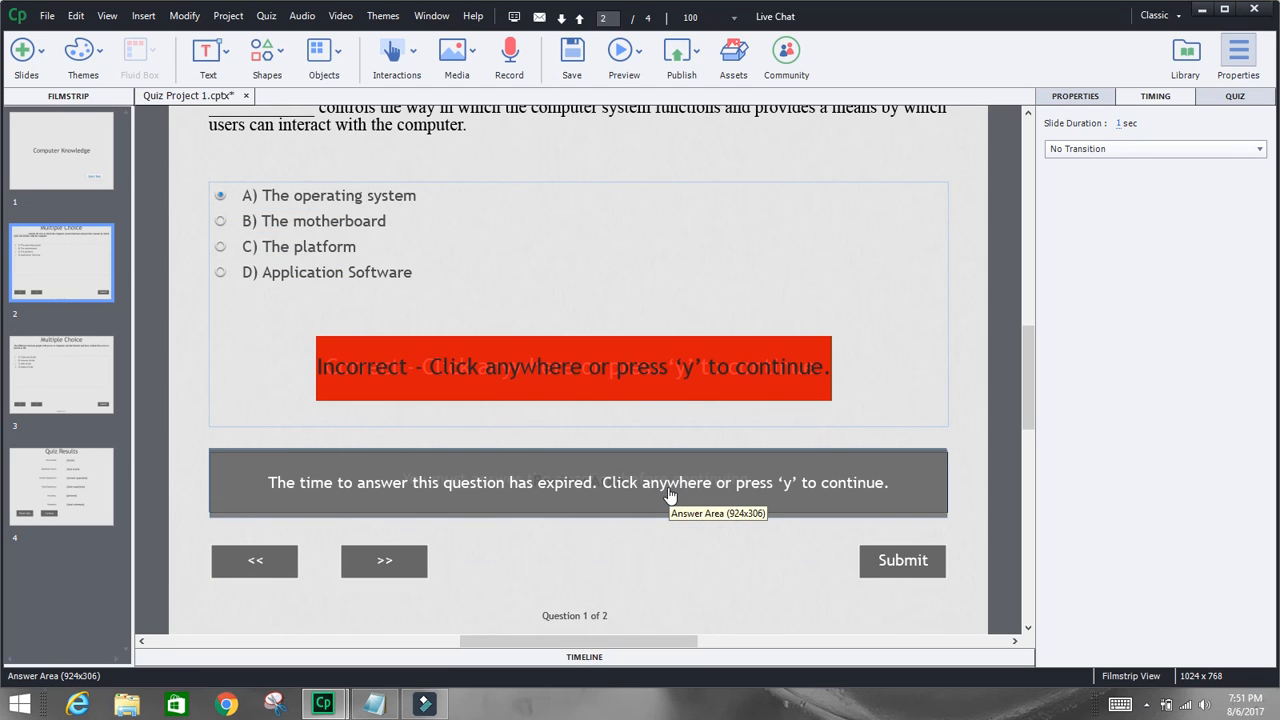
{"action": "scroll", "coordinate": [669, 495], "scroll_direction": "up", "scroll_amount": 2}
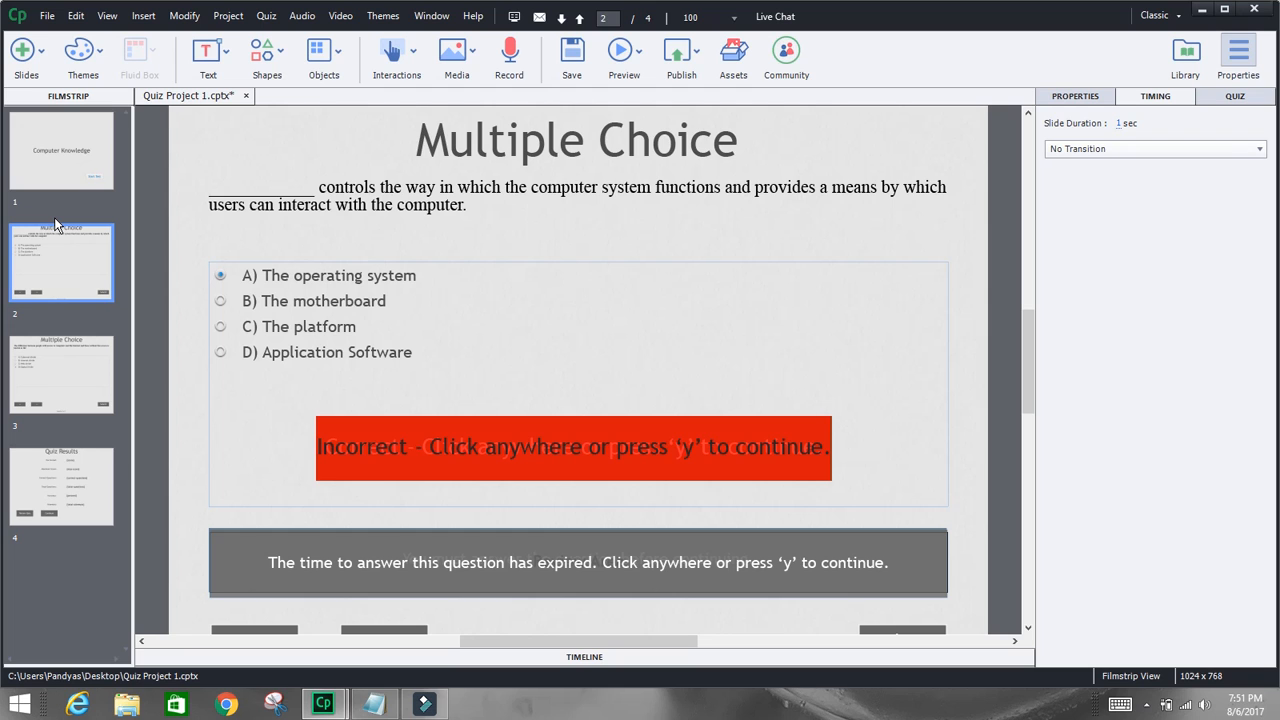
- Preview the whole project from the Computer Knowledge title slide and start the test
{"action": "left_click", "coordinate": [71, 163]}
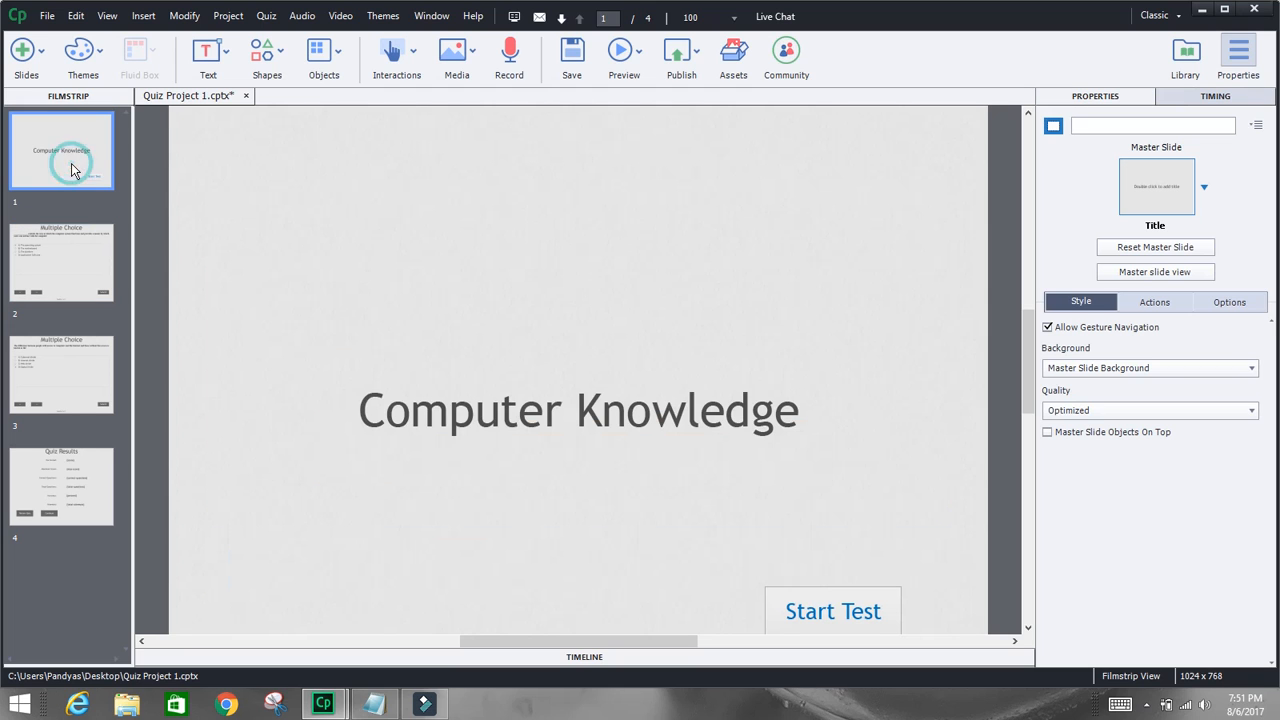
{"action": "left_click", "coordinate": [629, 58]}
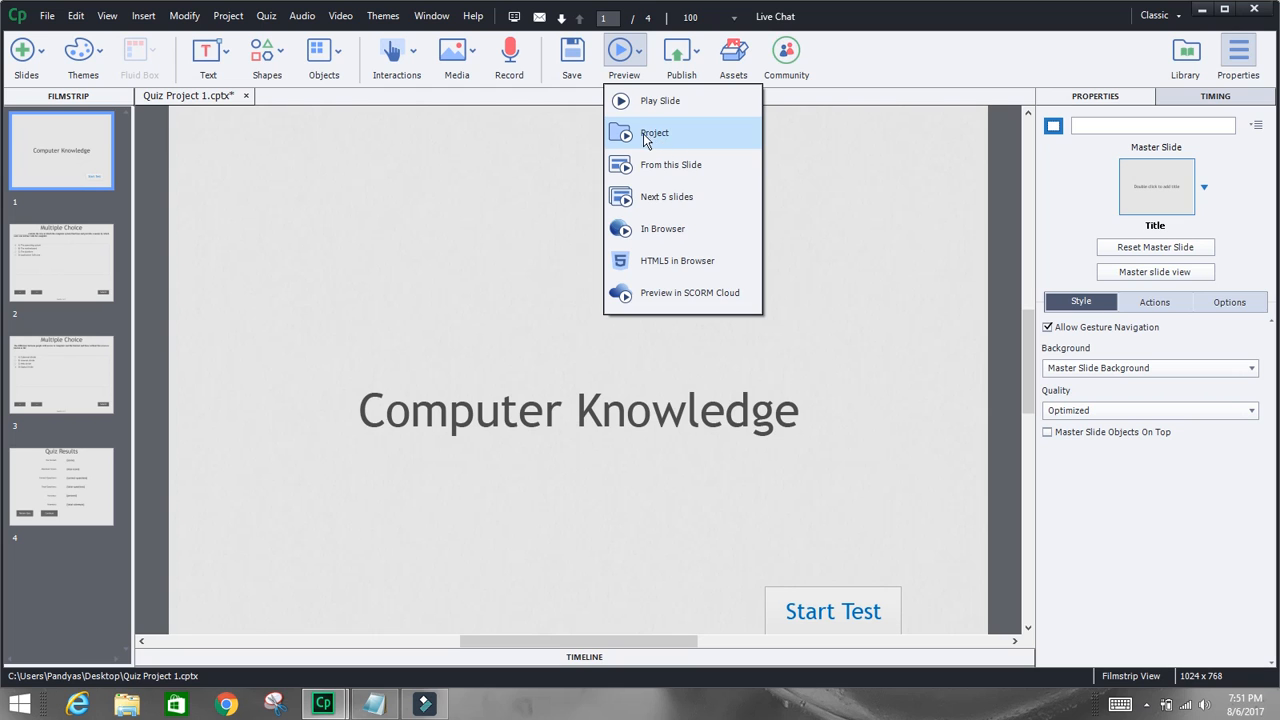
{"action": "left_click", "coordinate": [563, 123]}
{"action": "left_click", "coordinate": [614, 57]}
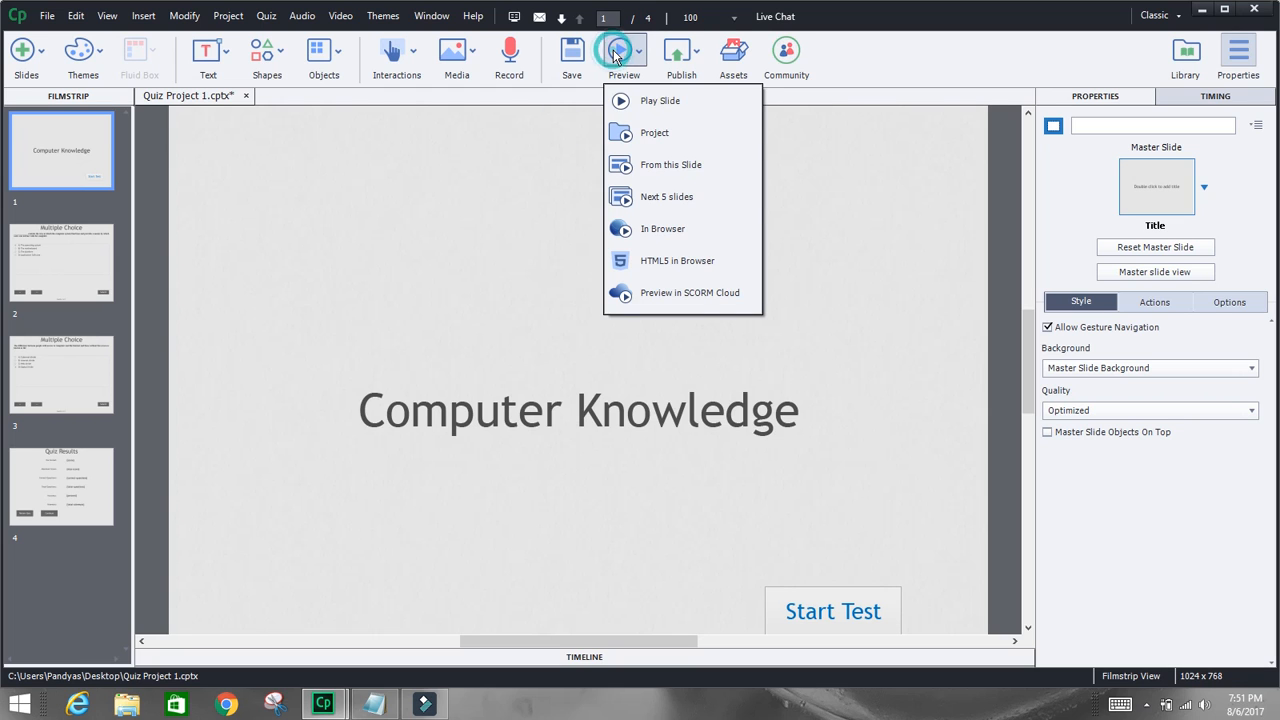
{"action": "left_click", "coordinate": [648, 132]}
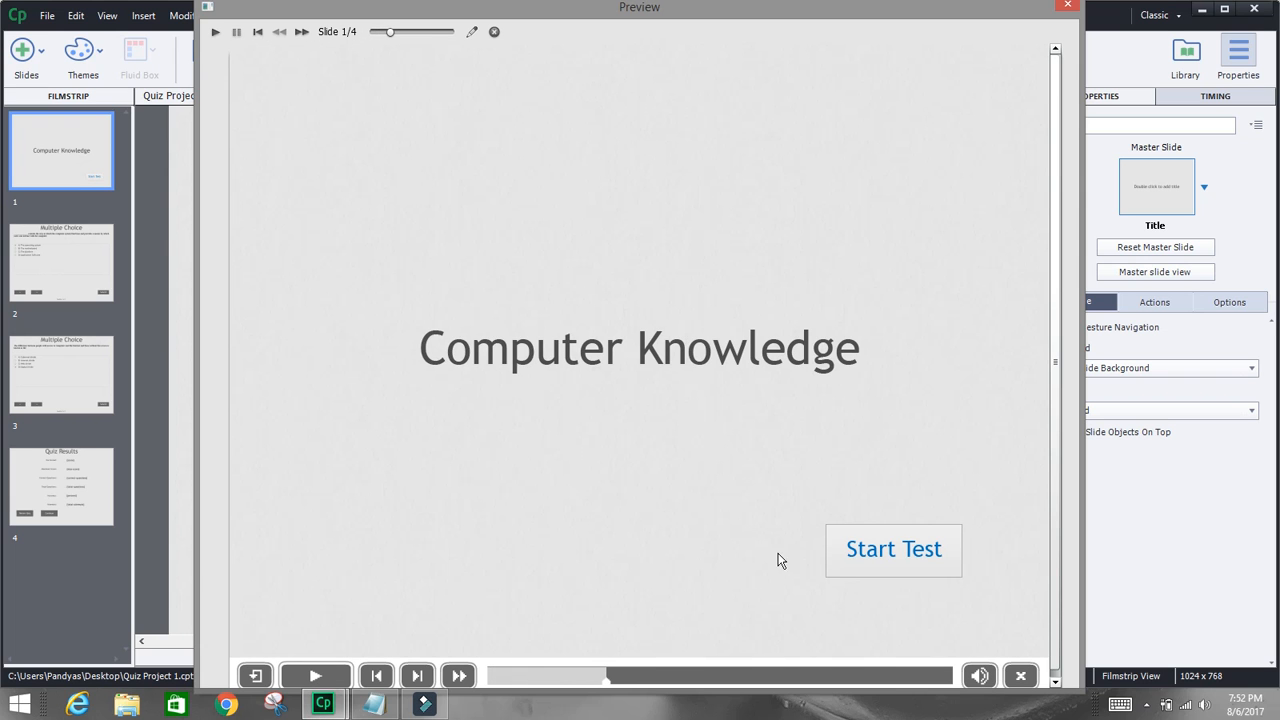
{"action": "left_click", "coordinate": [889, 557]}
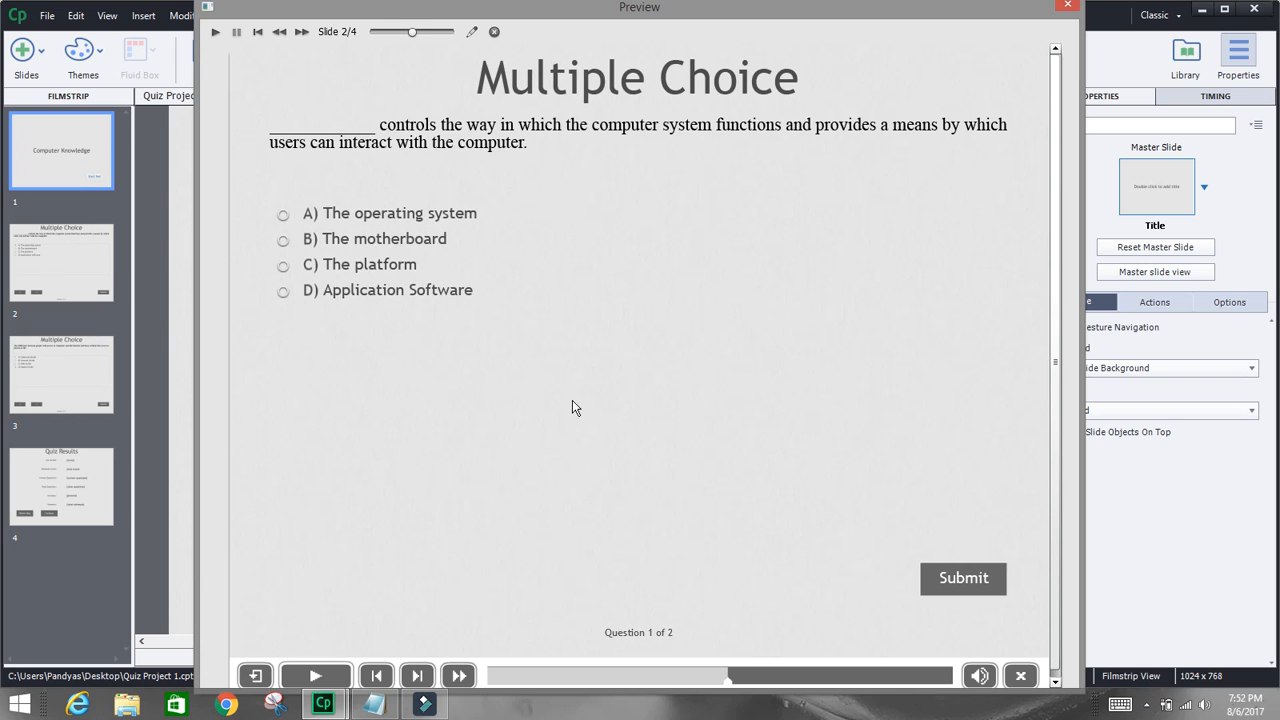
- Answer the first previewed question with C) The platform, submit it and continue past the feedback
{"action": "left_click", "coordinate": [343, 268]}
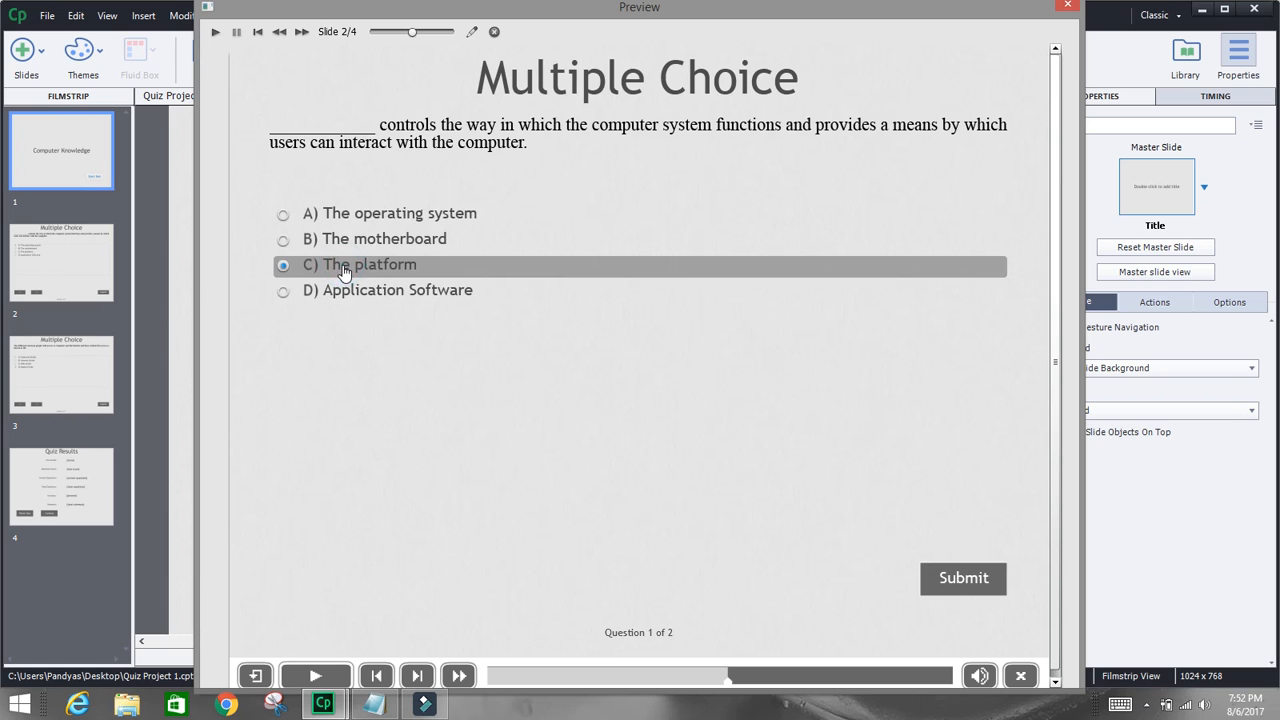
{"action": "left_click", "coordinate": [951, 580]}
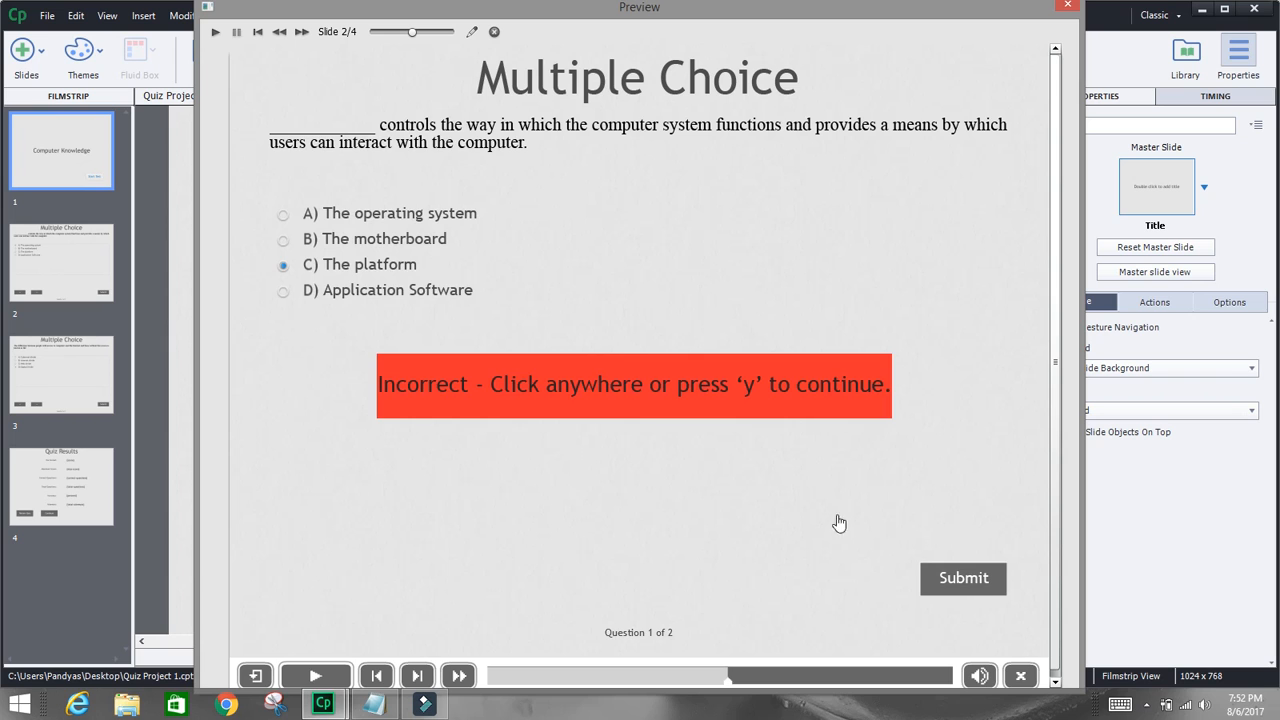
{"action": "left_click", "coordinate": [633, 459]}
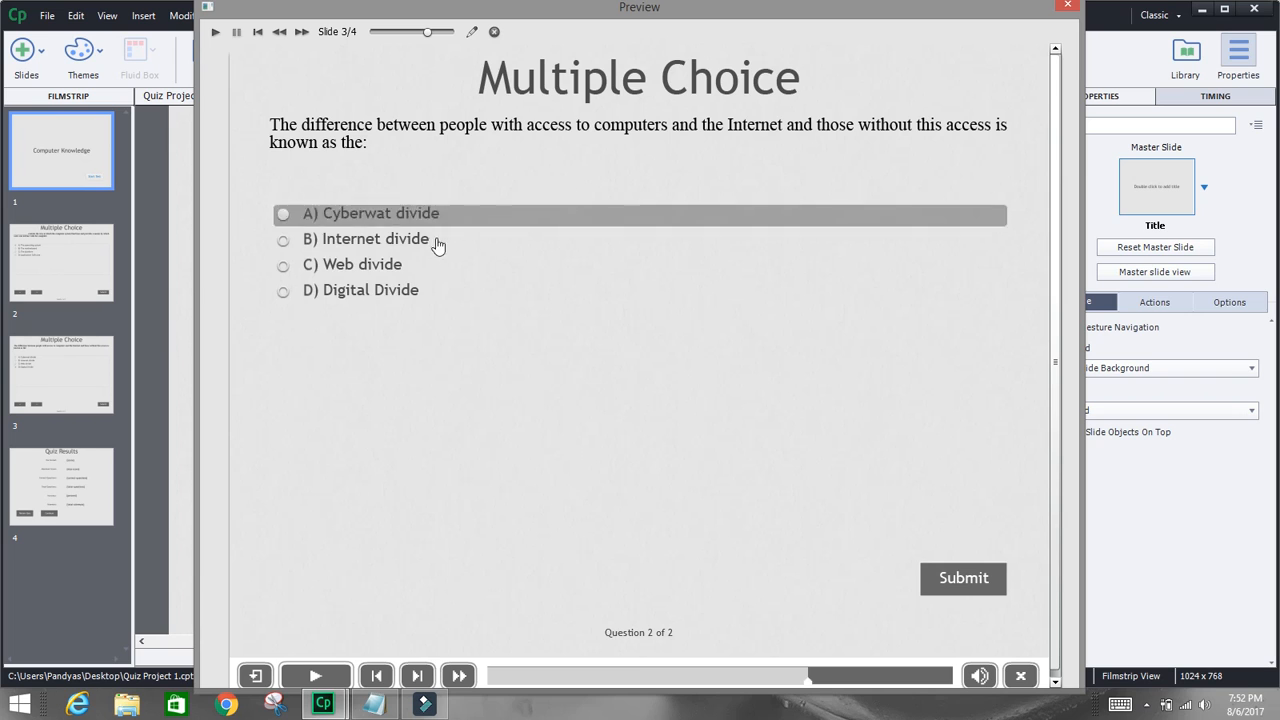
- Answer the second previewed question with D) Digital Divide, submit it, review the quiz results and close the preview
{"action": "left_click", "coordinate": [368, 301]}
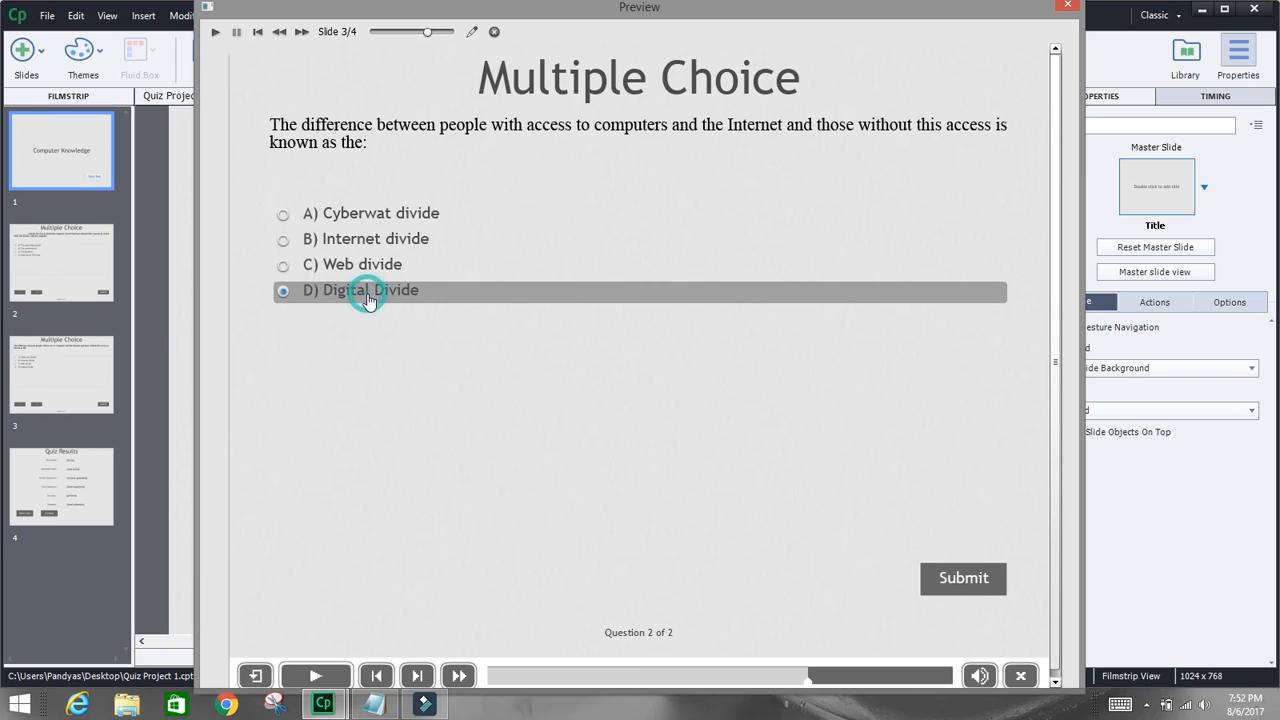
{"action": "left_click", "coordinate": [948, 585]}
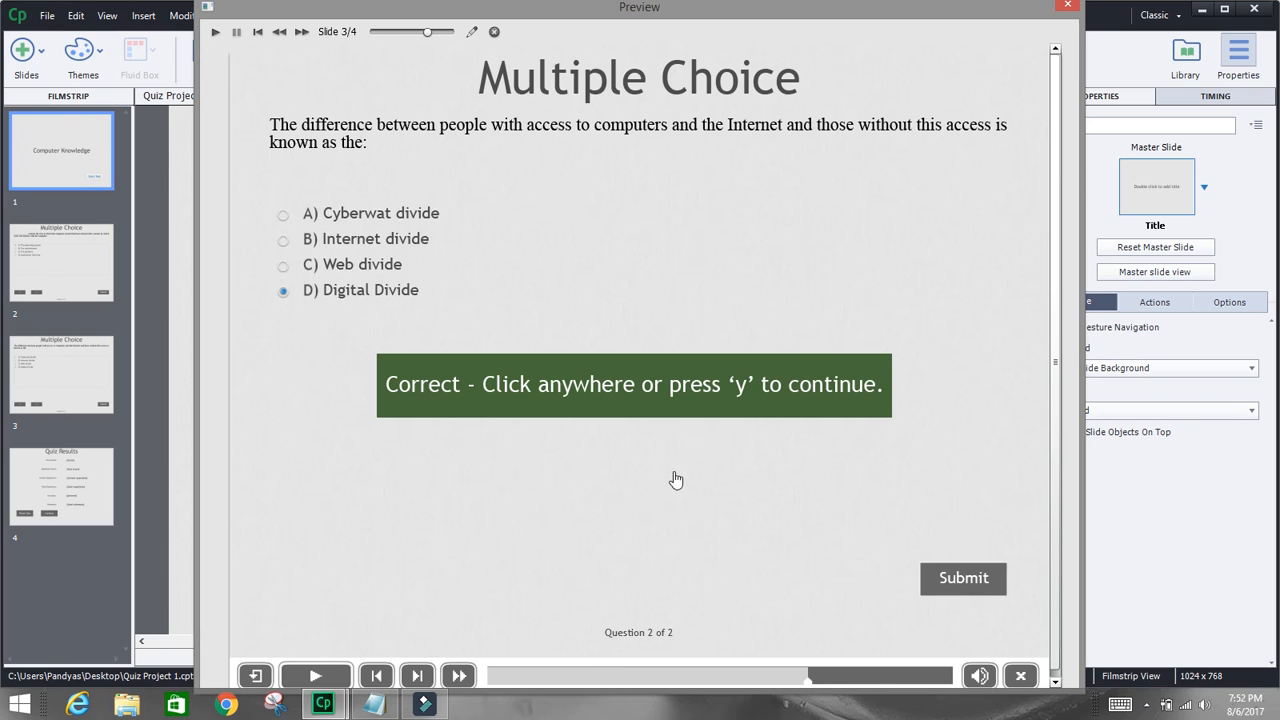
{"action": "left_click", "coordinate": [663, 531]}
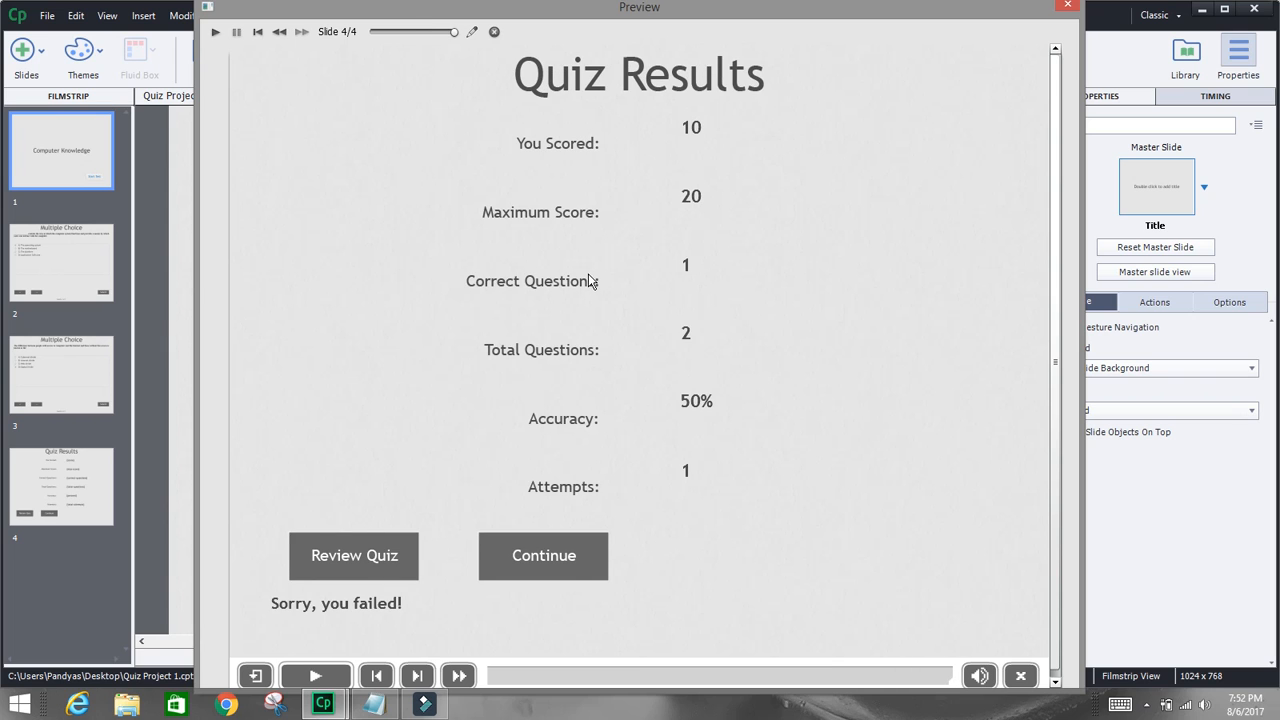
{"action": "left_click", "coordinate": [678, 133]}
{"action": "left_click", "coordinate": [1066, 10]}
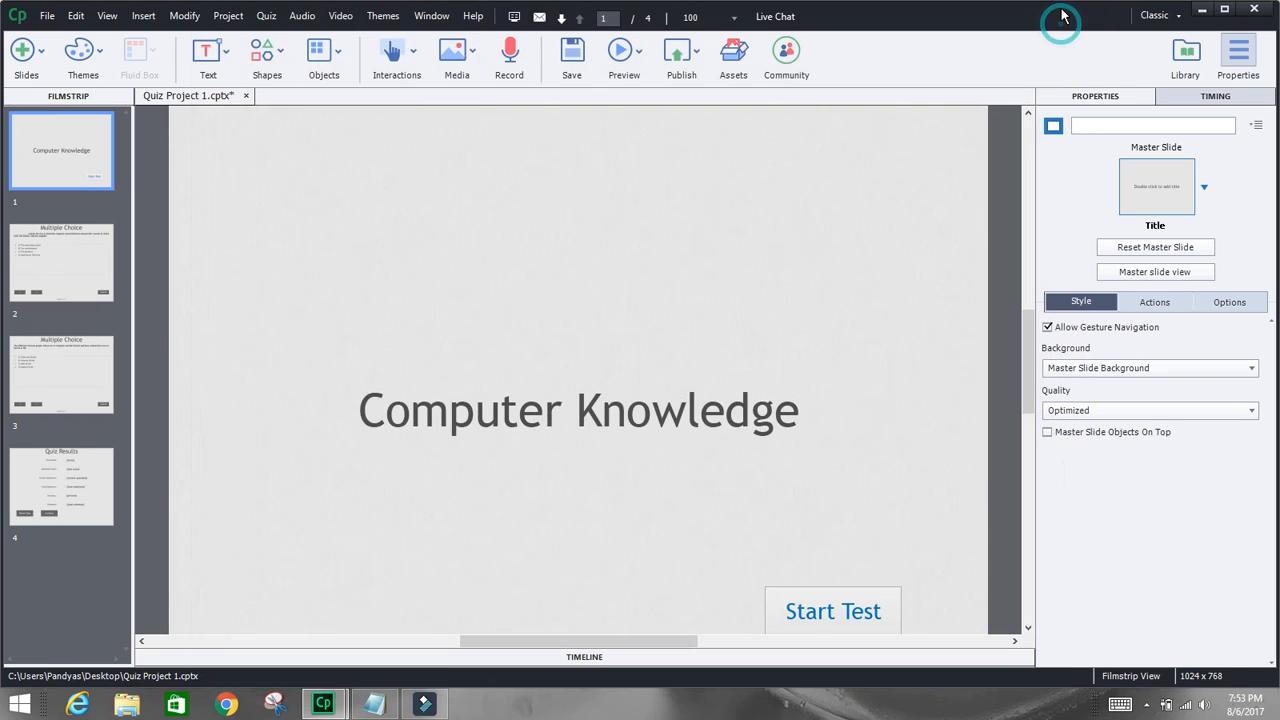
- Examine slide 2's timing and its quiz settings for points, numbering, captions, time limit, attempts and reporting
{"action": "left_click", "coordinate": [40, 290]}
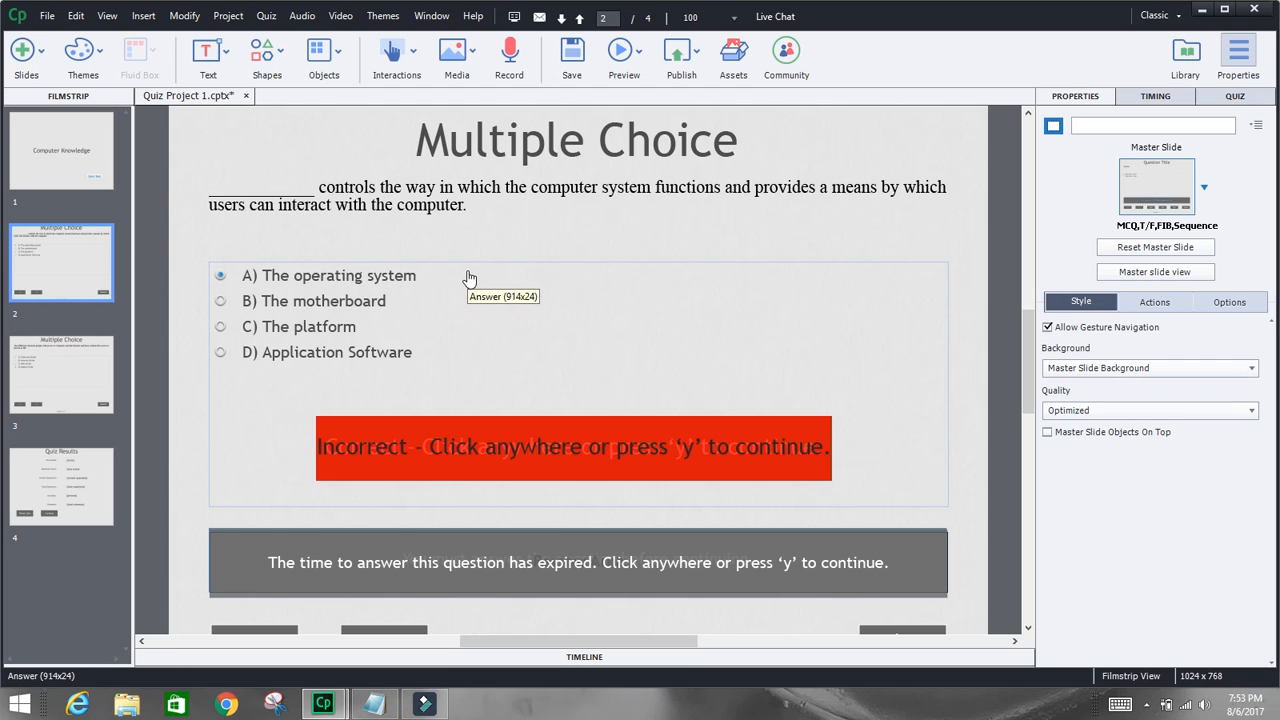
{"action": "left_click", "coordinate": [80, 368]}
{"action": "left_click", "coordinate": [70, 245]}
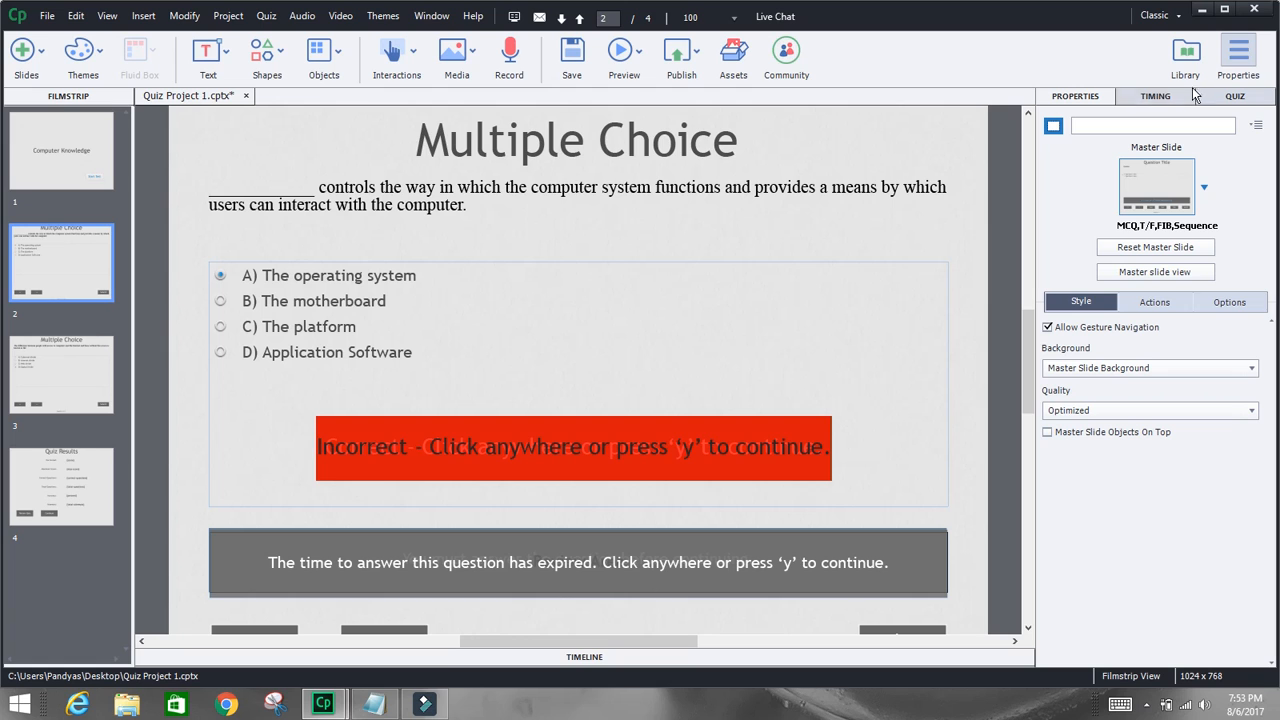
{"action": "left_click", "coordinate": [1167, 98]}
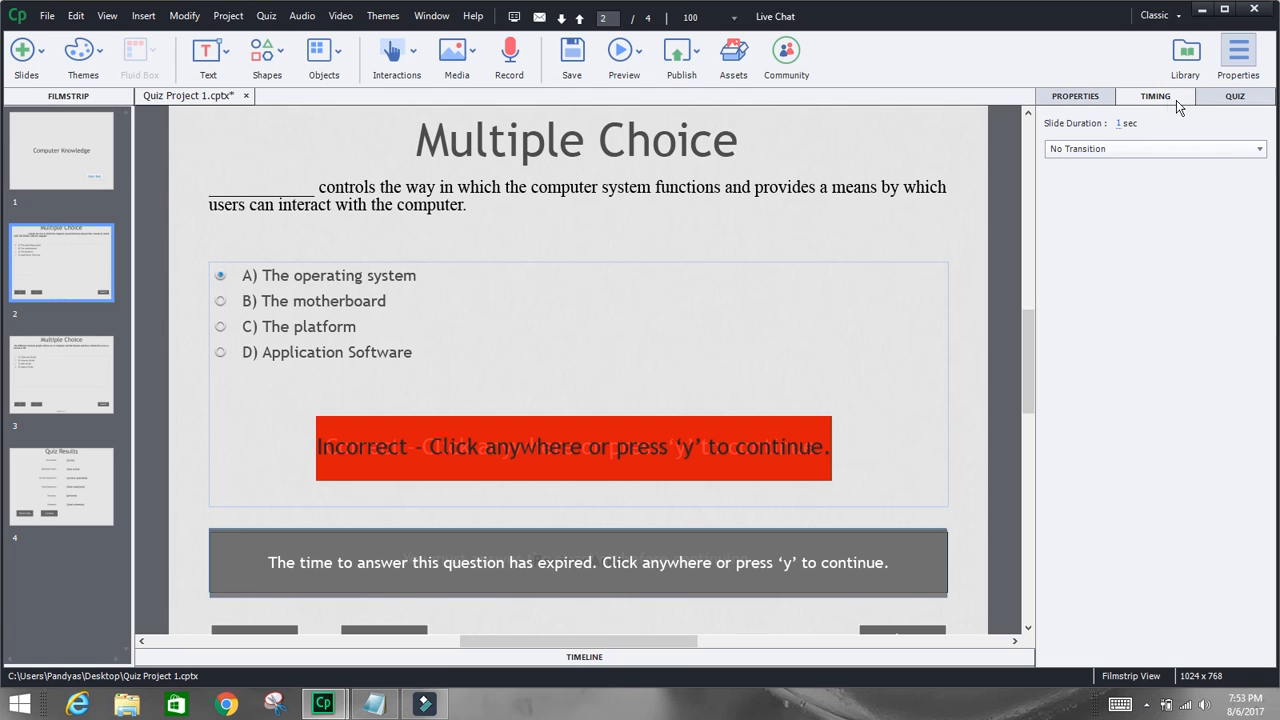
{"action": "left_click", "coordinate": [1235, 96]}
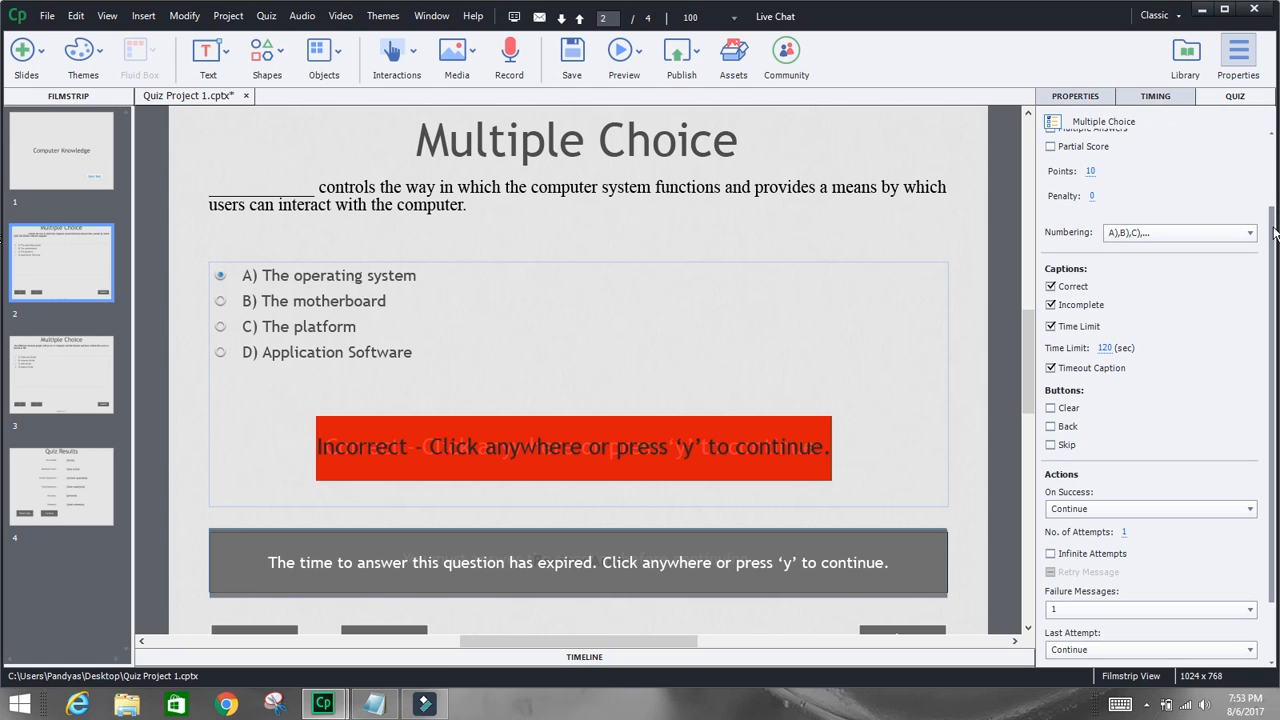
{"action": "left_click_drag", "start_coordinate": [1272, 229], "coordinate": [1263, 157]}
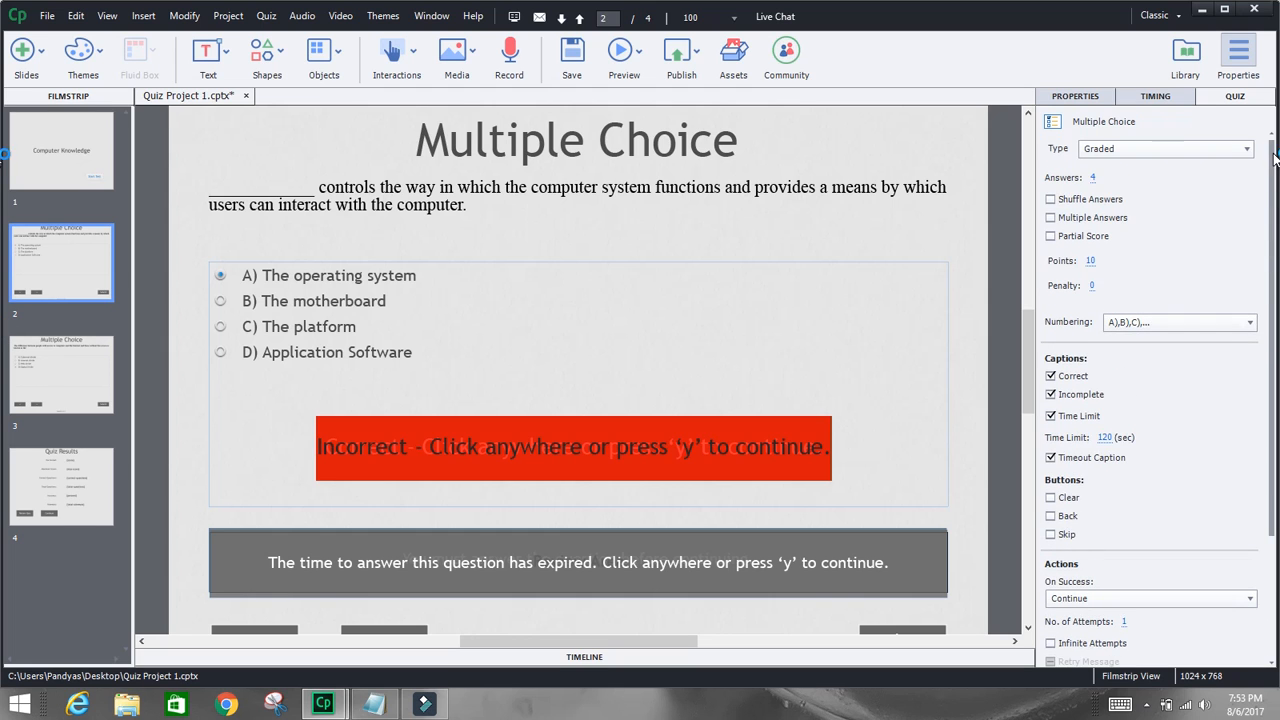
{"action": "scroll", "coordinate": [1156, 180], "scroll_direction": "down", "scroll_amount": 3}
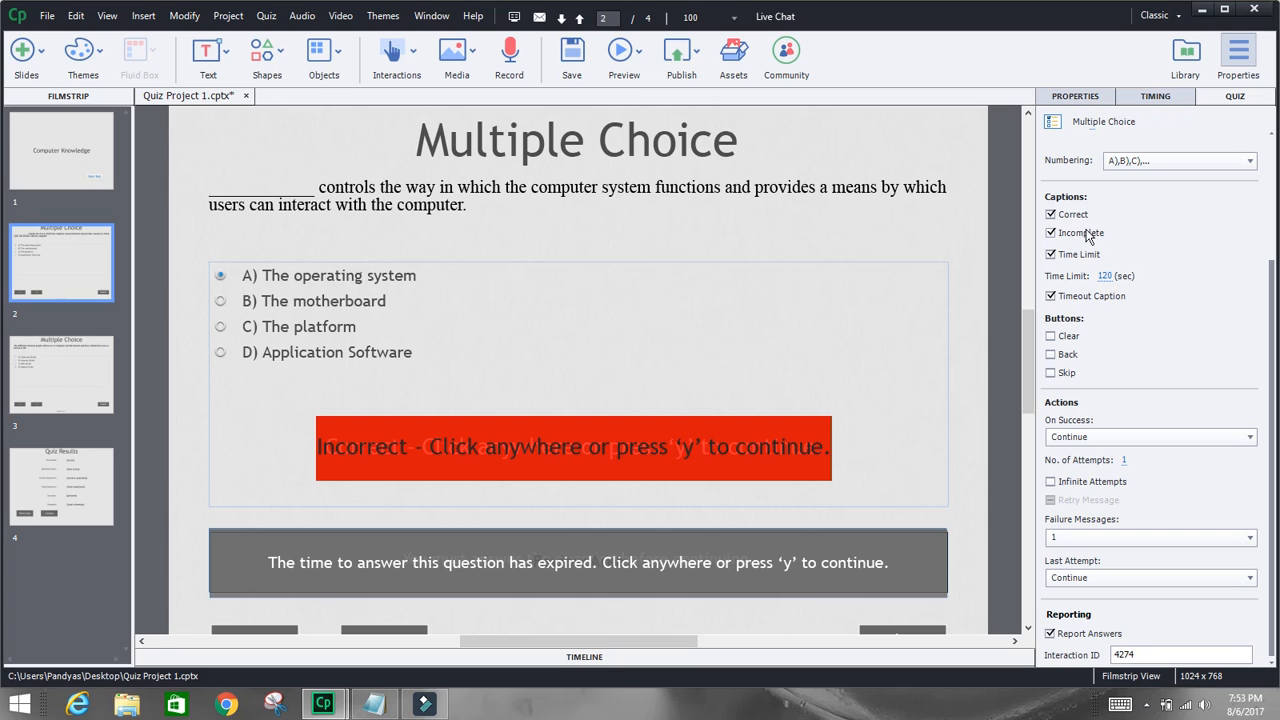
{"action": "left_click", "coordinate": [636, 54]}
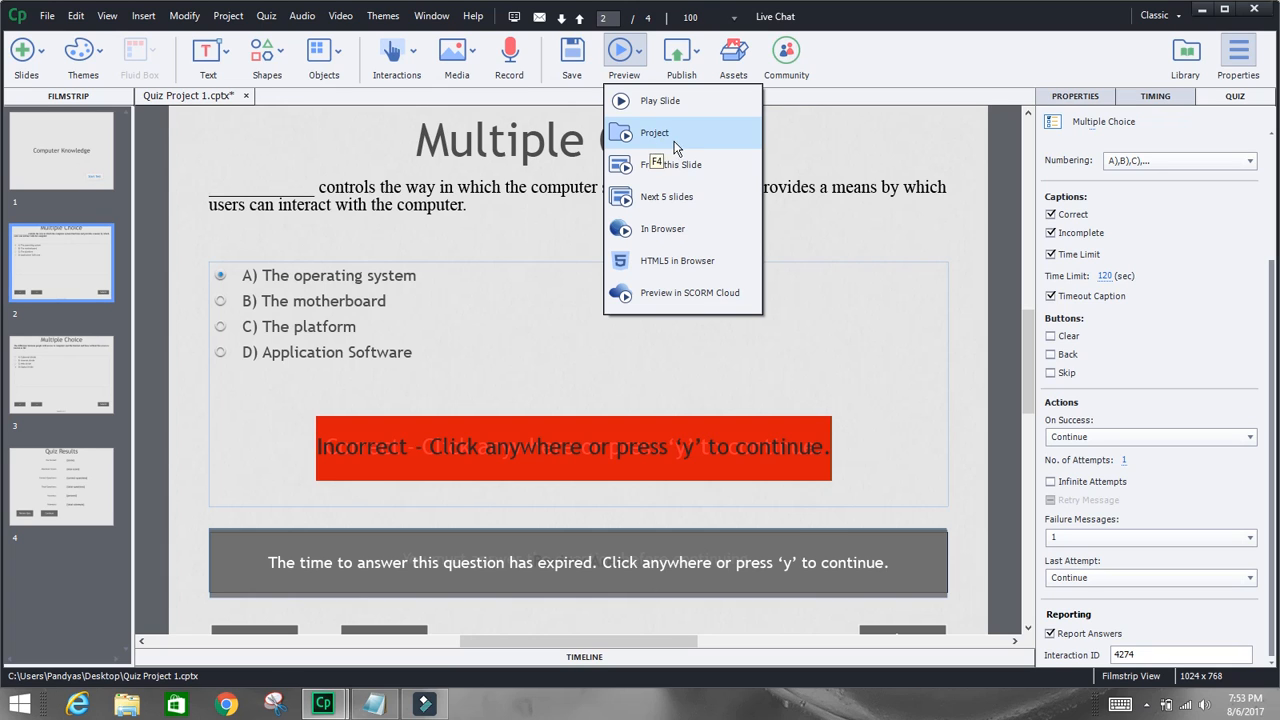
{"action": "left_click", "coordinate": [1012, 371]}
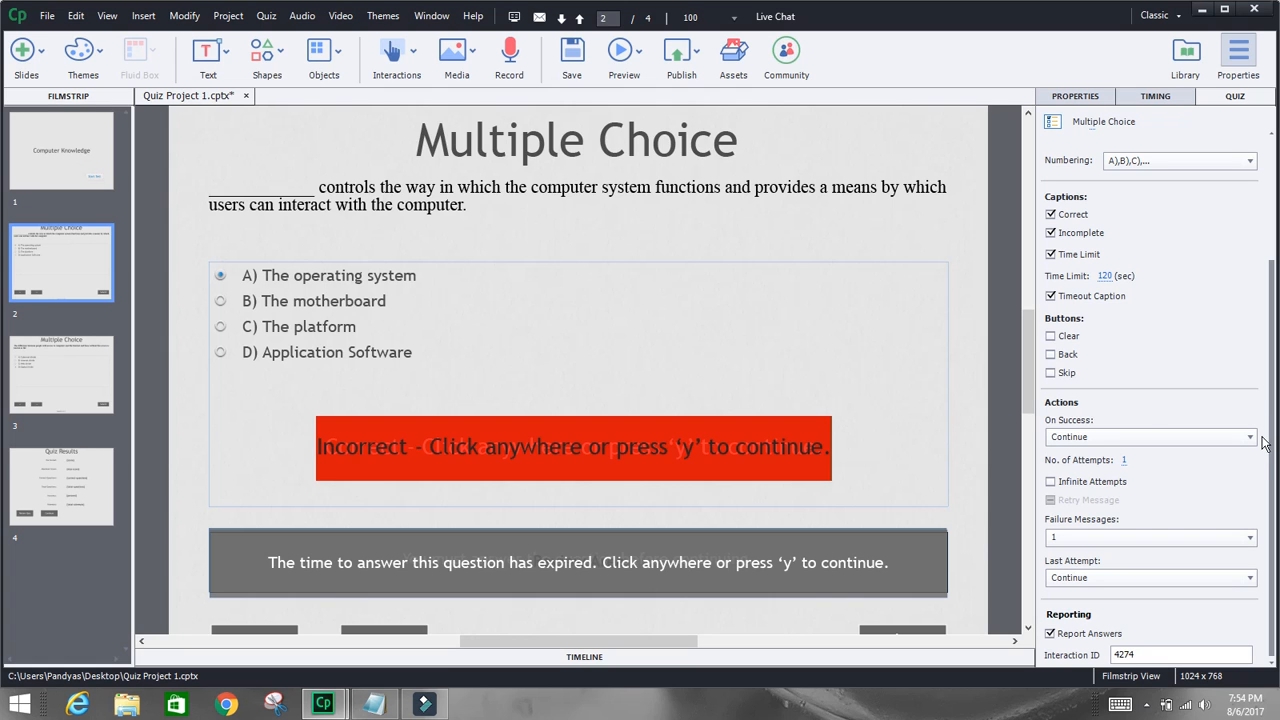
- Compare the quiz settings of question slides 2 and 3, including points and time limit, and return to slide 2
{"action": "left_click_drag", "start_coordinate": [1275, 453], "coordinate": [1275, 314]}
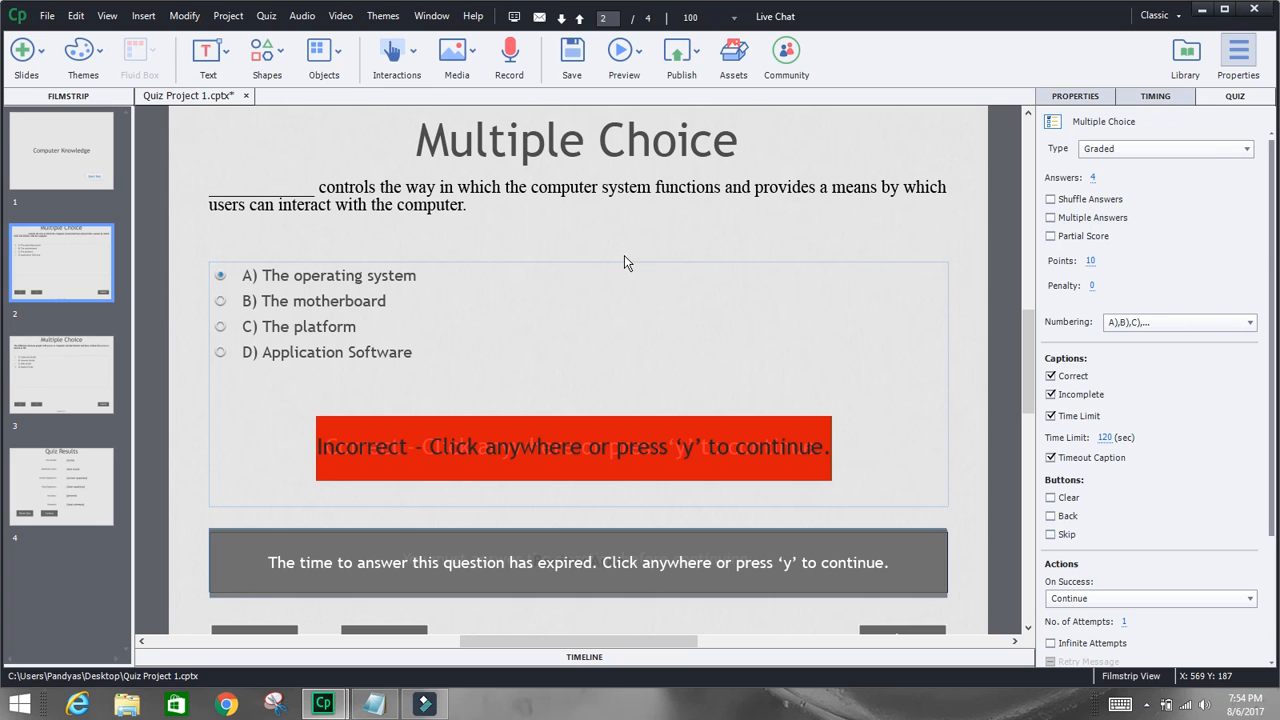
{"action": "left_click", "coordinate": [63, 354]}
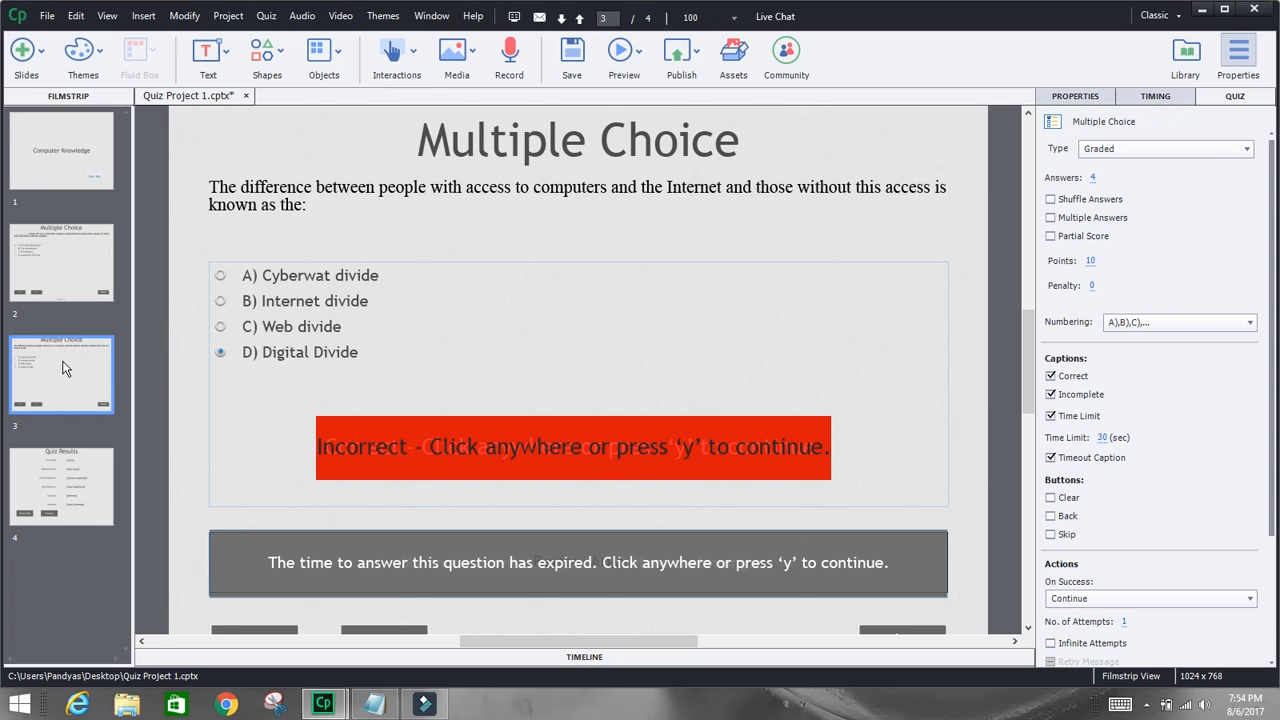
{"action": "left_click", "coordinate": [70, 496]}
{"action": "left_click", "coordinate": [58, 410]}
{"action": "left_click", "coordinate": [70, 240]}
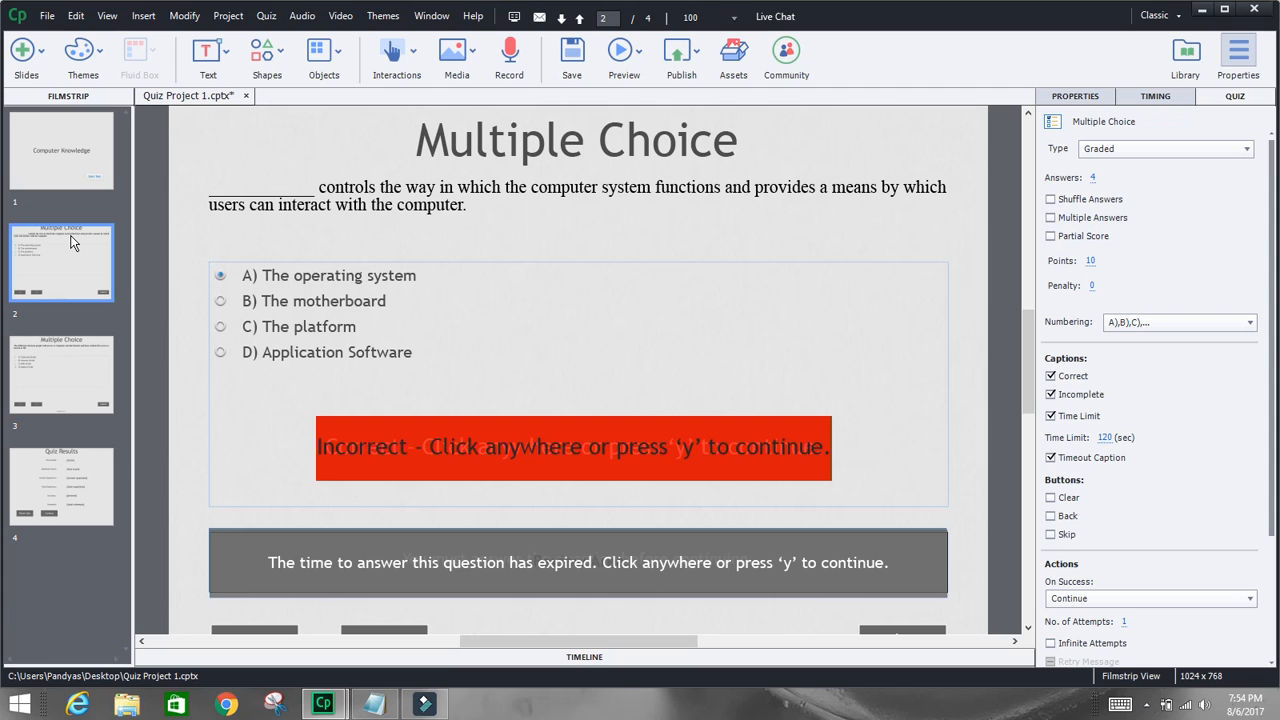